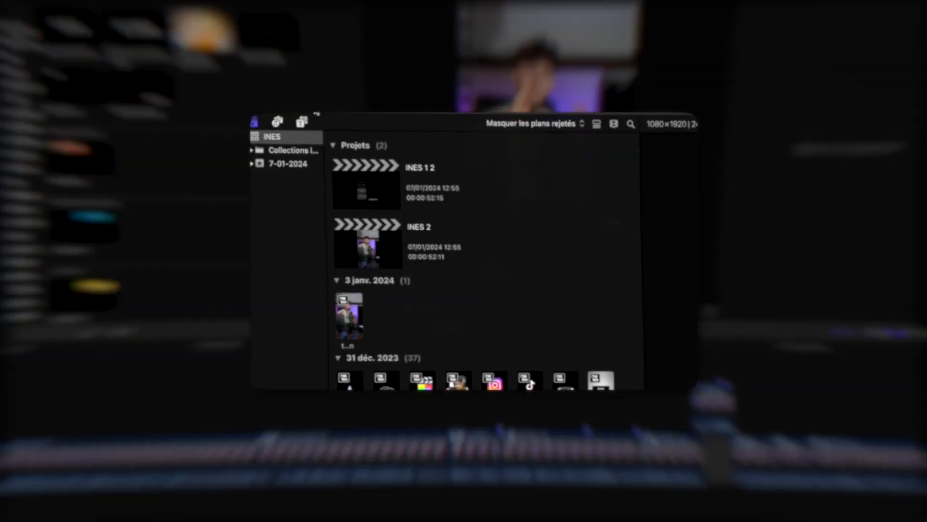
Open the titles browser and search for the "person" title.
left_click(302, 121)
left_click(365, 139)
type("person")
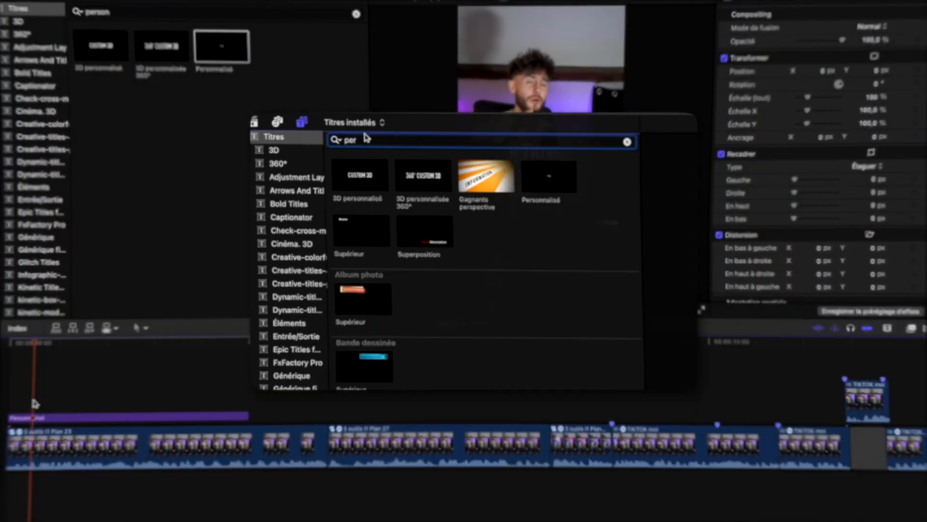
Trim the Personnalisé title clip at the start of the timeline to a short duration.
key("super+=")
scroll(34, 403, "left", 1)
key("Home")
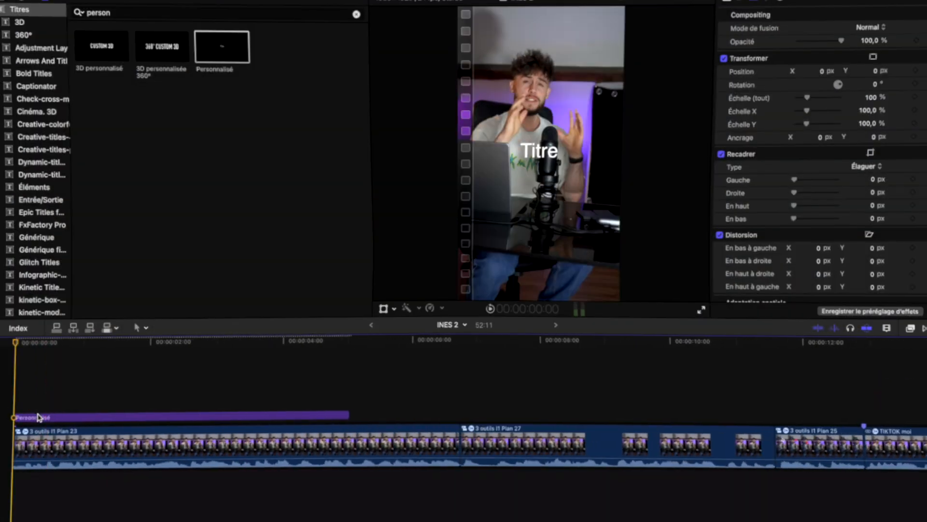
left_click(37, 417)
left_click(9, 408)
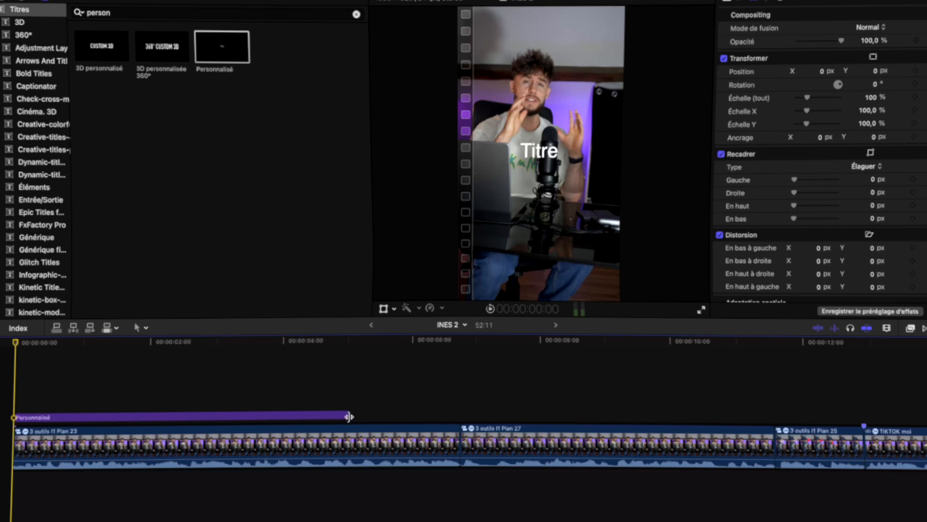
left_click_drag(349, 416, 64, 417)
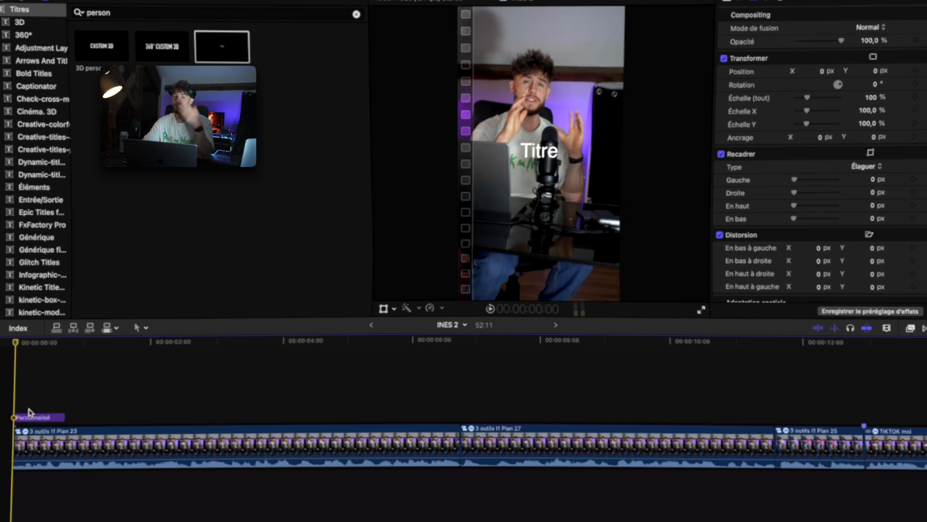
Change the title's text to "Si tu crois".
double_click(34, 416)
type("Si tu crois")
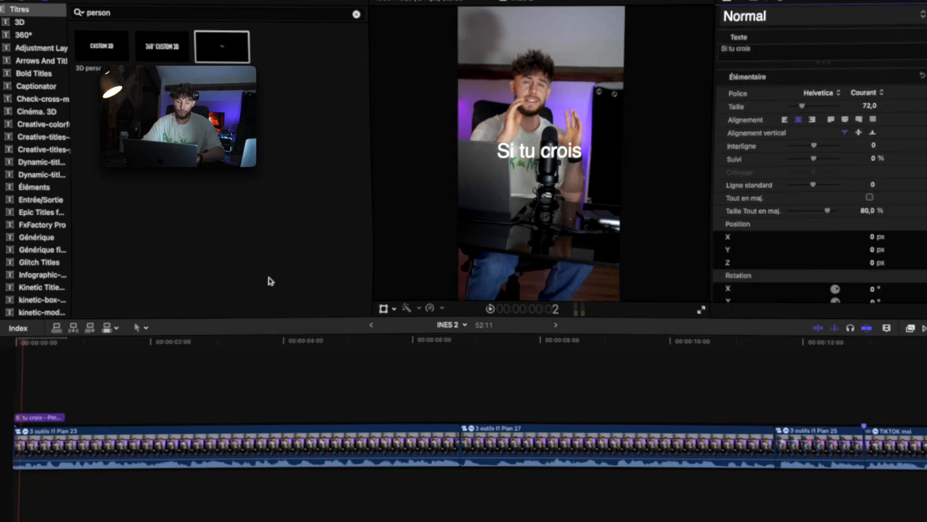
Play back the start and shorten the title clip's end slightly.
left_click(16, 382)
key("space")
key("space")
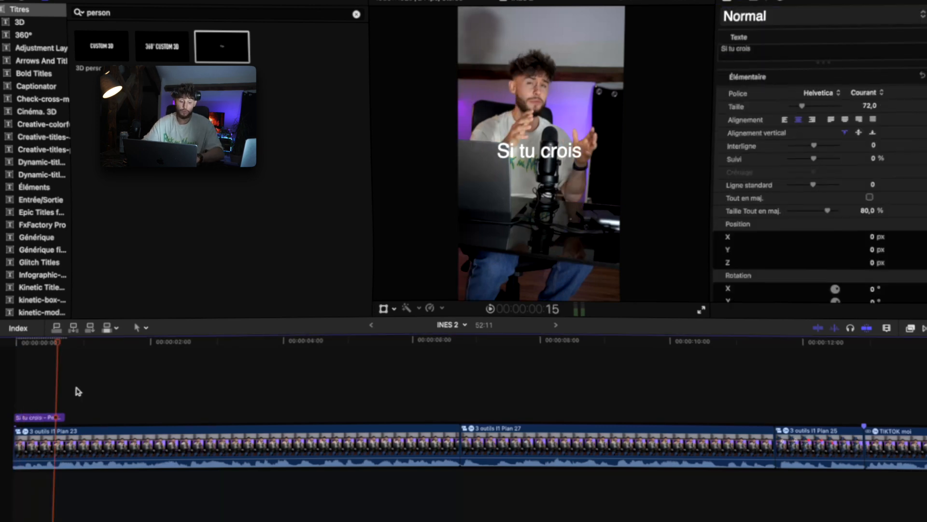
left_click_drag(63, 417, 58, 417)
key("super+equal")
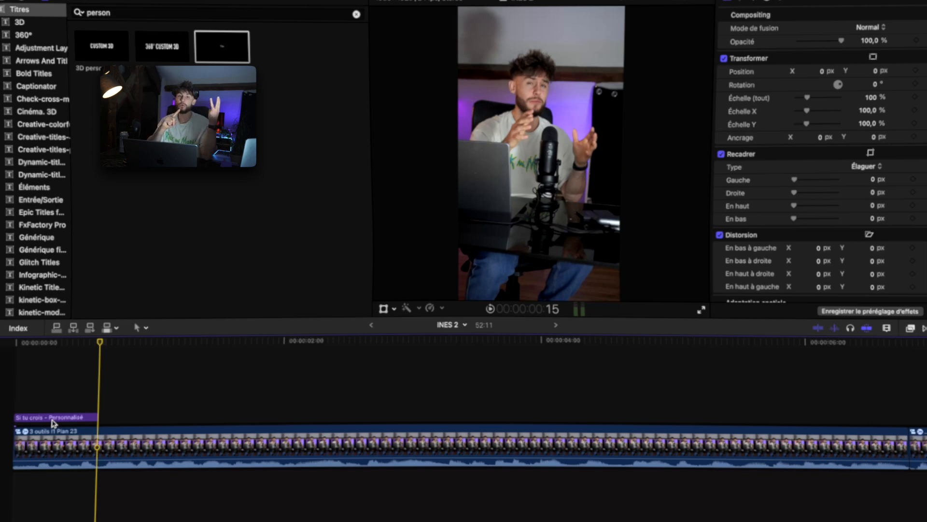
Change the title's font to The Bold Font.
left_click(71, 415)
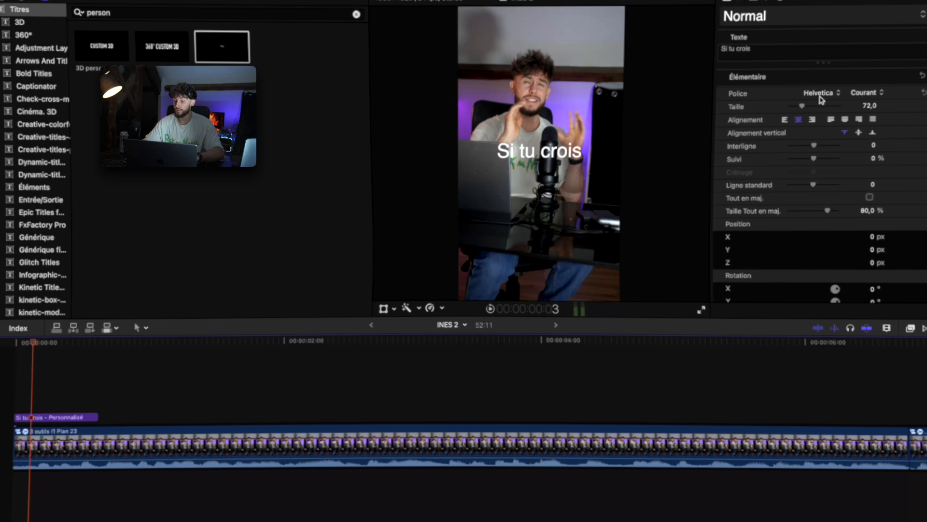
left_click(821, 93)
scroll(850, 290, "down", 10)
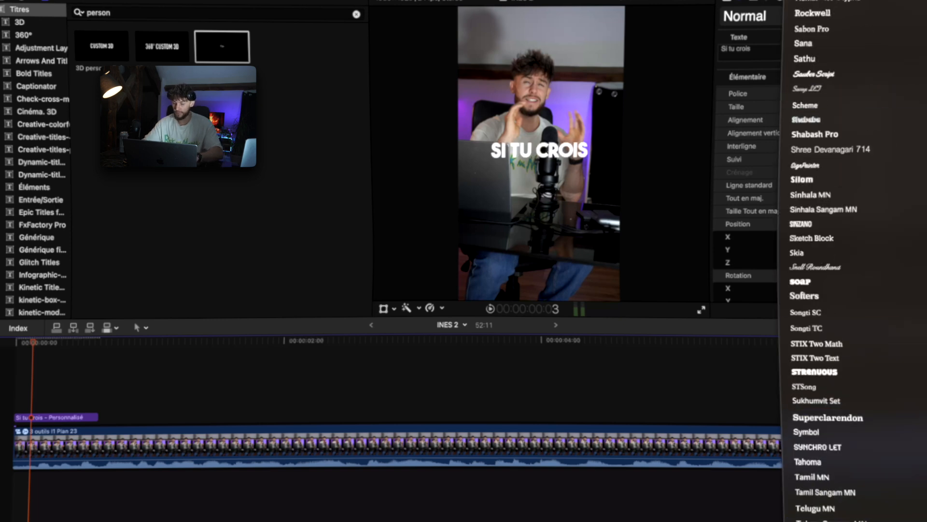
left_click(816, 521)
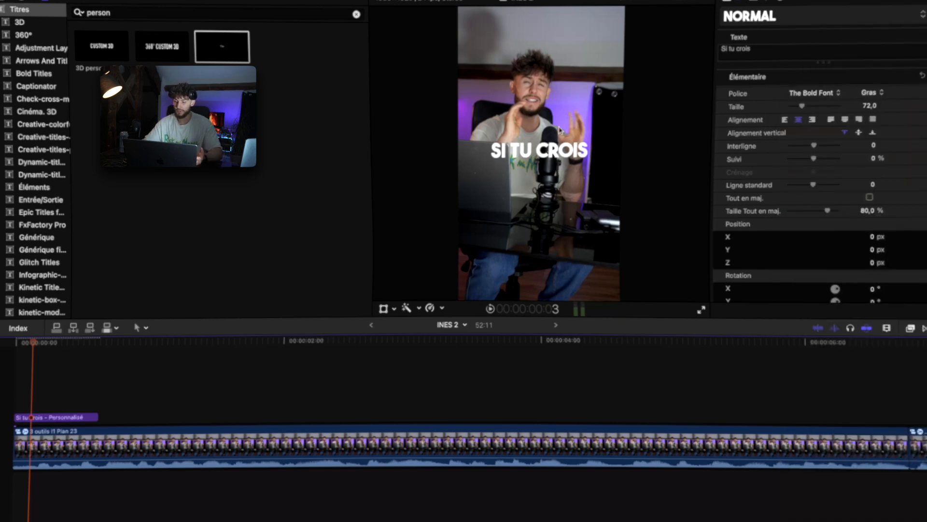
Set the title's face colour to yellow.
scroll(773, 145, "down", 1)
left_click(17, 403)
key("super+minus")
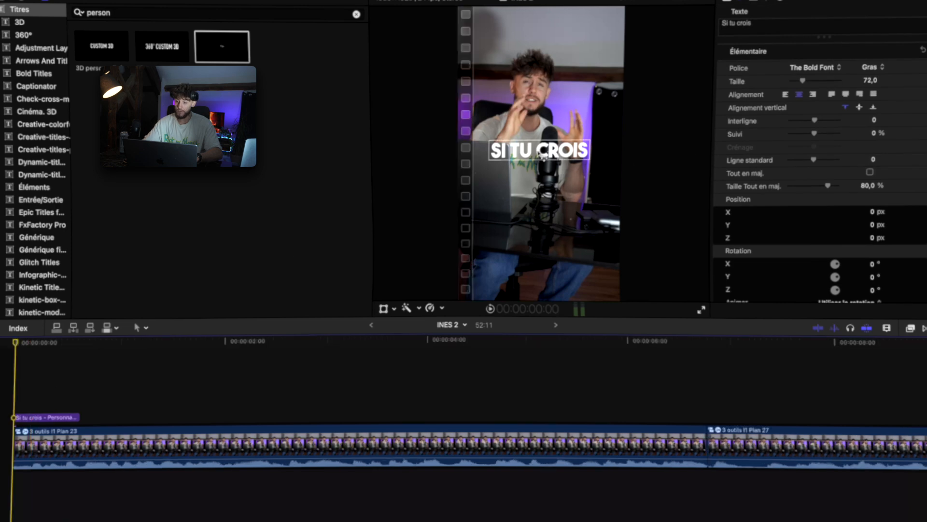
scroll(768, 112, "up", 1)
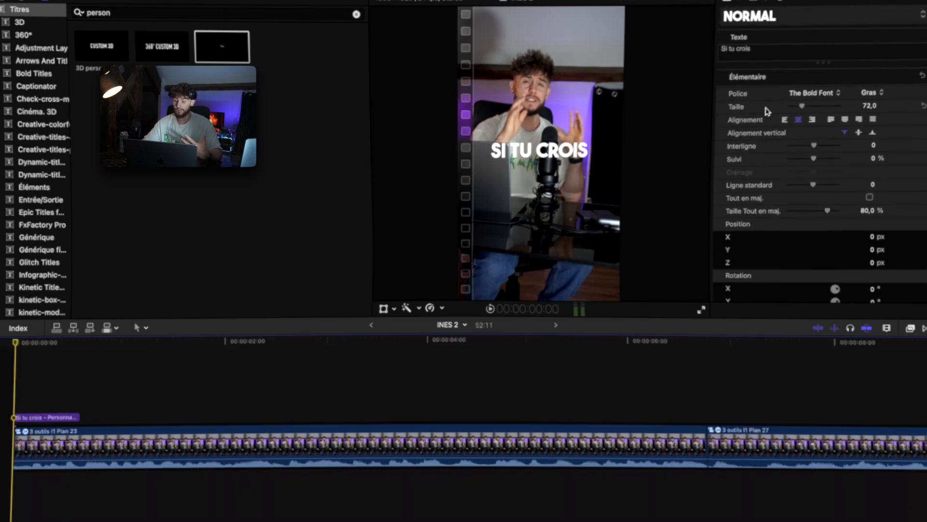
scroll(764, 111, "down", 5)
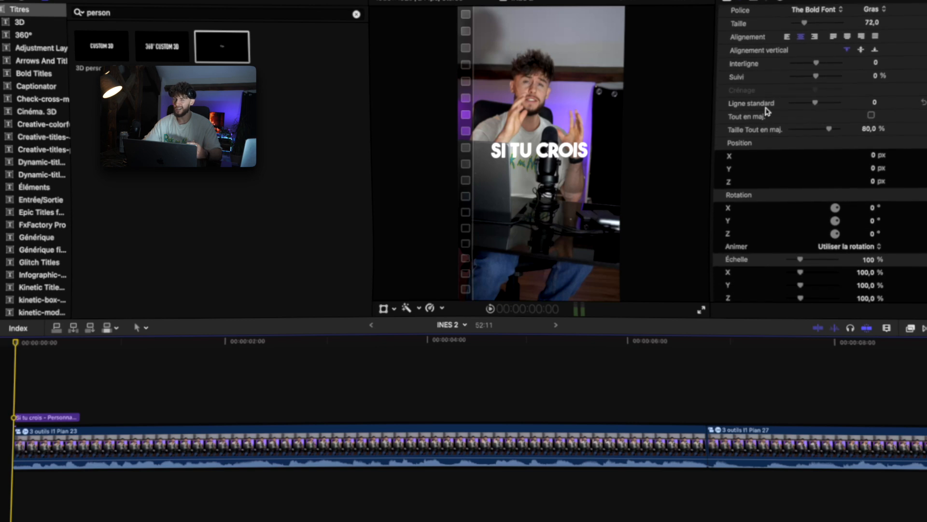
scroll(765, 111, "down", 1)
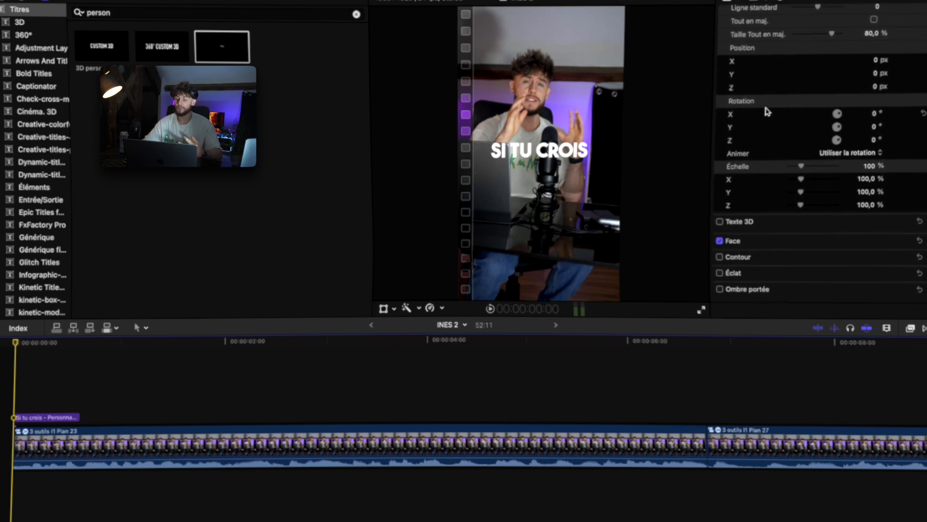
left_click(903, 247)
left_click(863, 273)
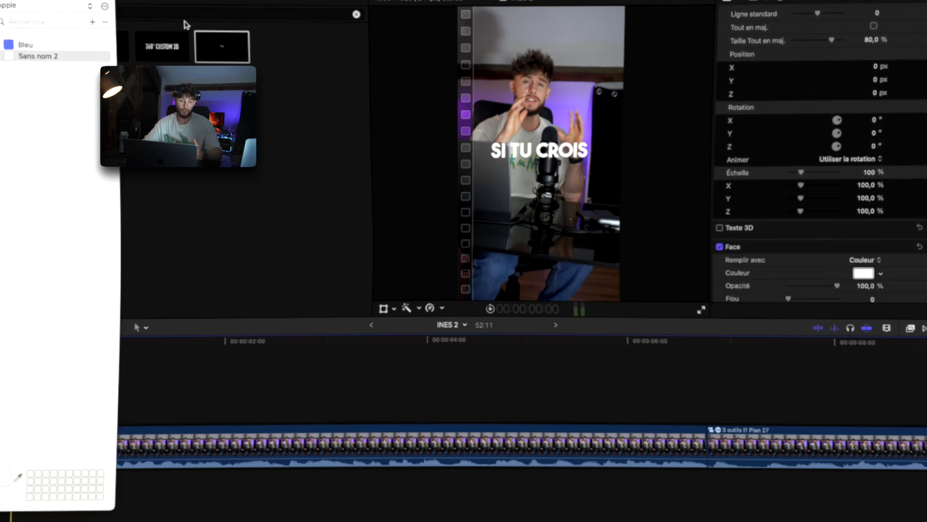
left_click(85, 175)
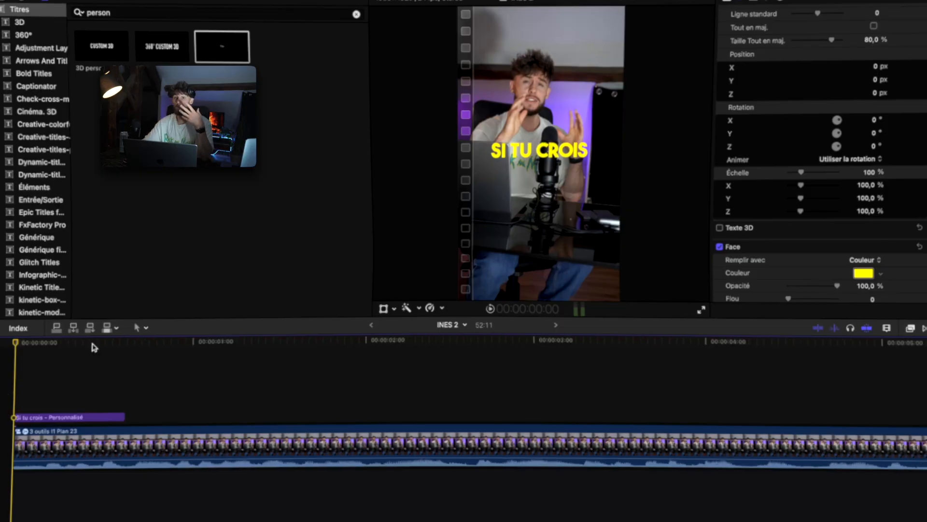
Apply the Ombre portée (drop shadow) effect to the title clip.
left_click(911, 328)
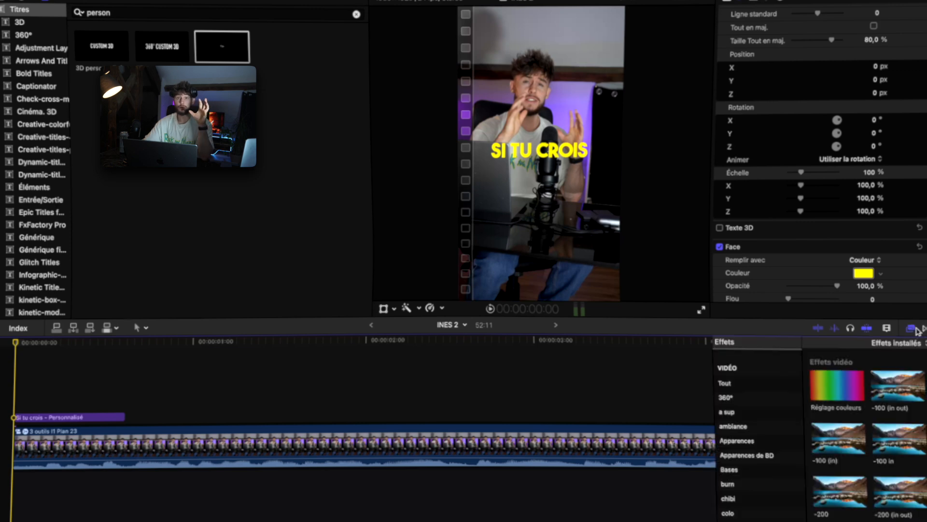
scroll(875, 435, "down", 5)
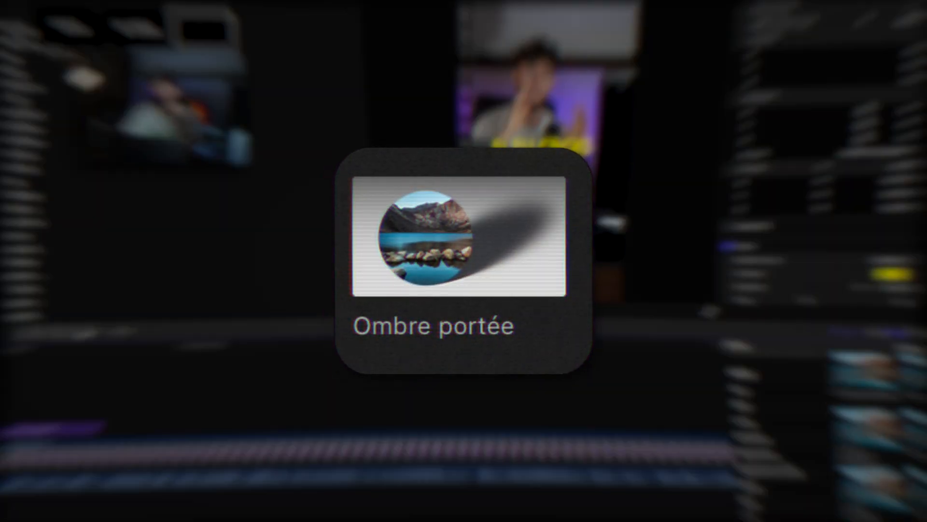
left_click_drag(869, 427, 40, 436)
left_click_drag(237, 253, 232, 223)
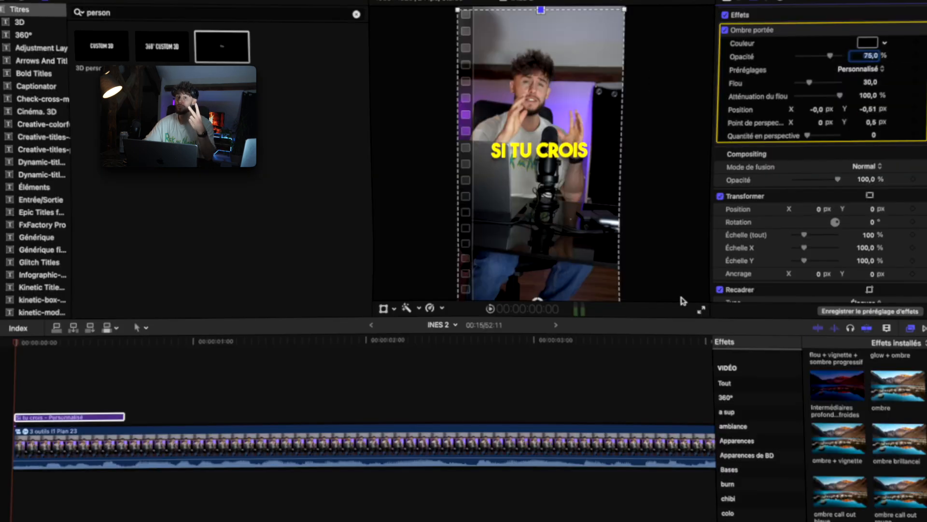
Add the Néon effect to the title with Outer Brightness 0.1, Outer Glow 20, Inner Brightness 1.0, Inner Glow 36, Edge Intensity 5.
scroll(797, 420, "up", 1)
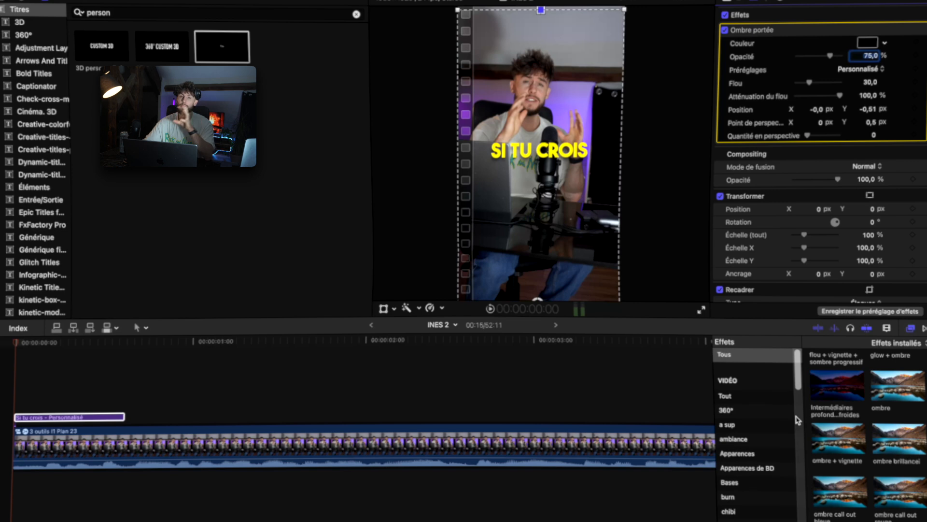
scroll(864, 434, "up", 3)
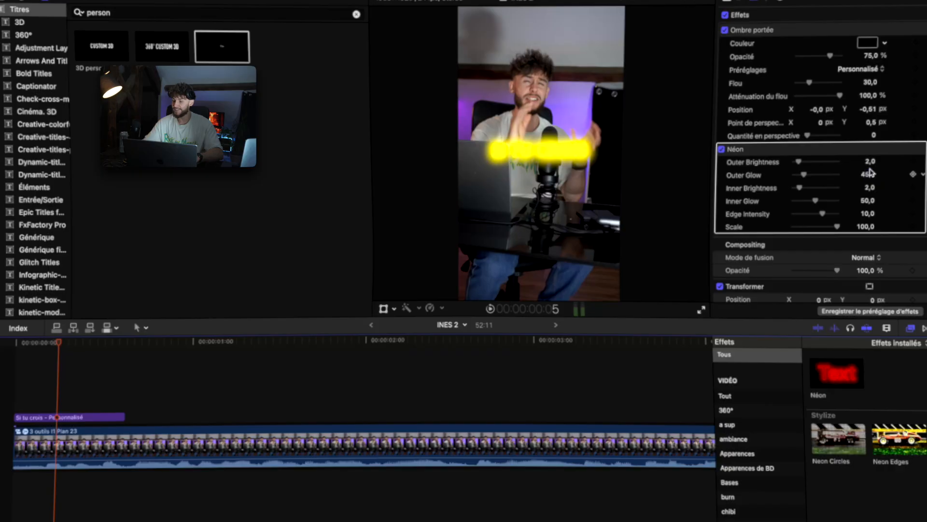
left_click(869, 163)
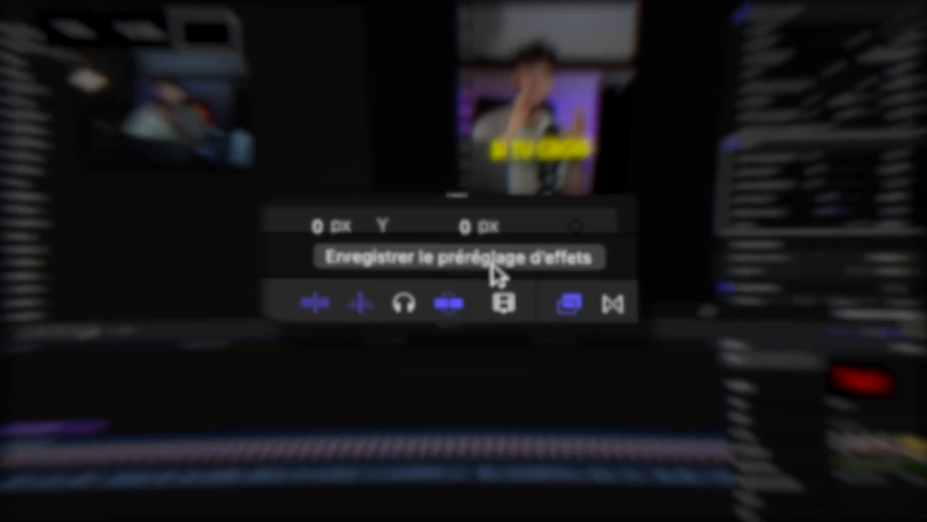
Save the title's effects as a preset named "texte intro" in the texte category.
left_click(883, 313)
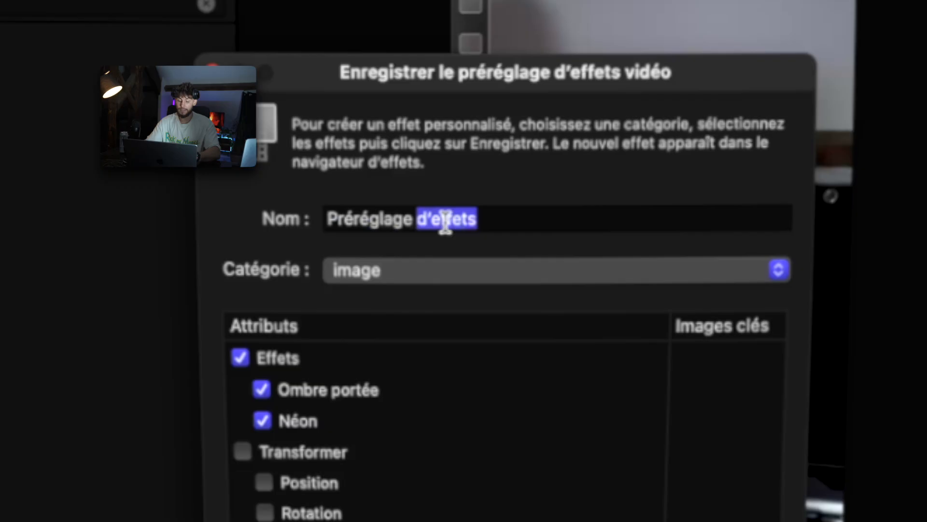
type("texte")
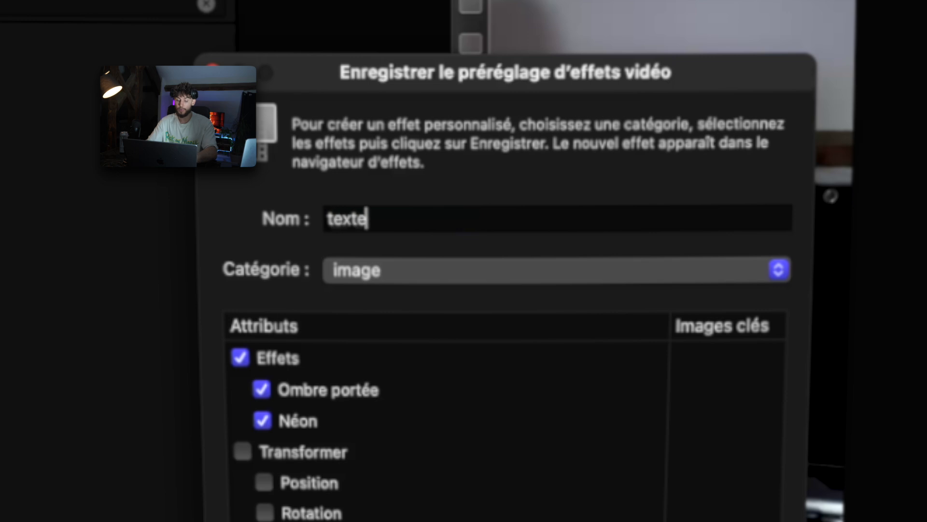
type(" intro")
left_click(380, 271)
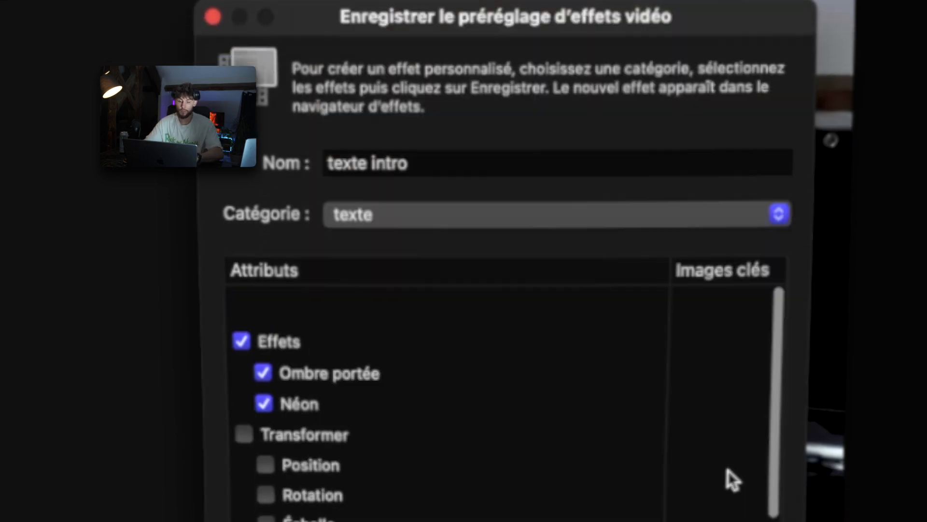
left_click(578, 340)
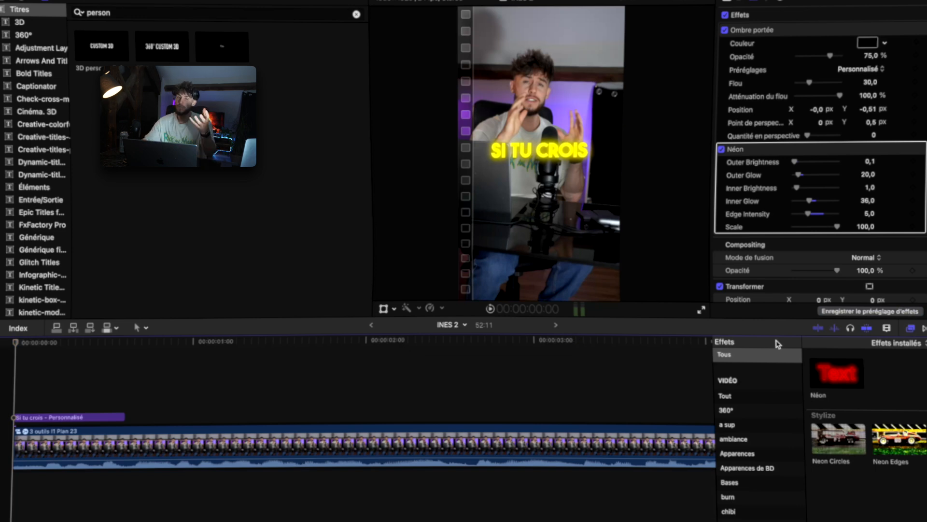
Test the texte intro preset on a second title with placeholder text.
key("BackSpace")
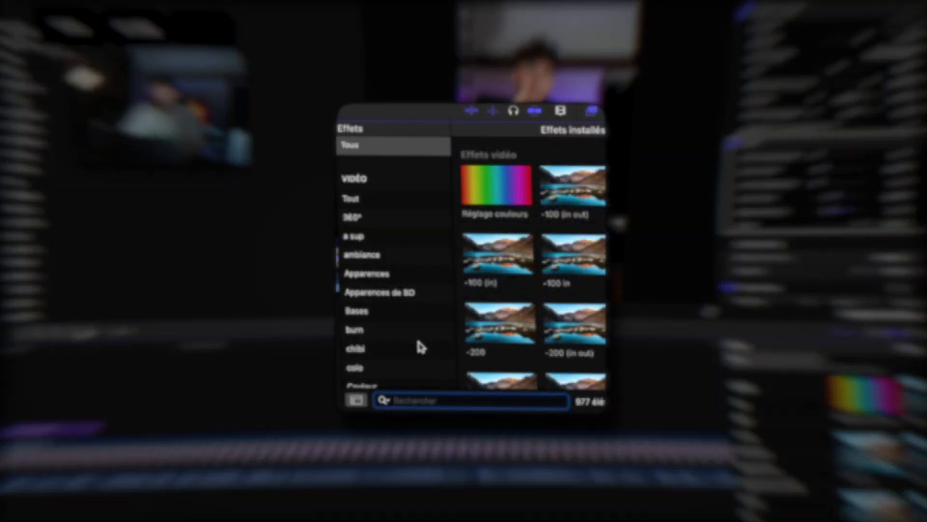
type("texte intr")
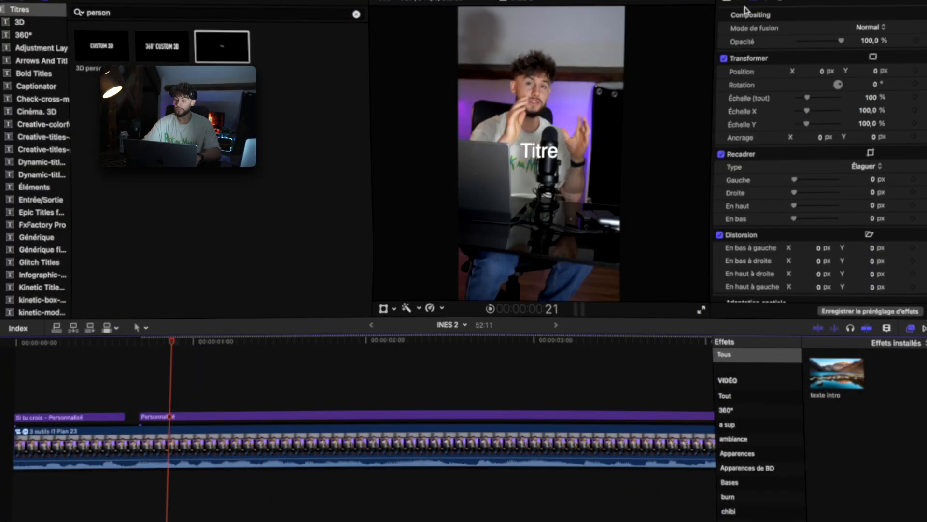
left_click(741, 1)
left_click(761, 47)
type("dlkjsvfldks")
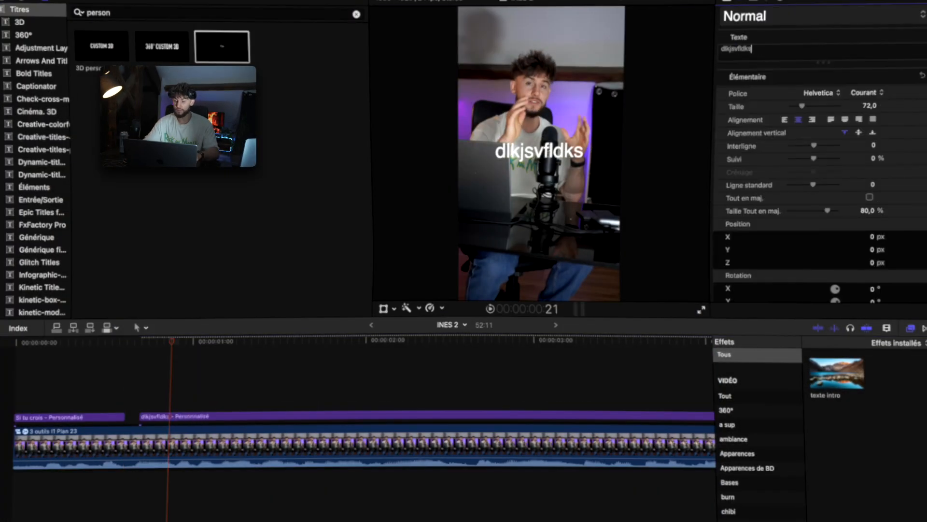
left_click_drag(837, 373, 174, 416)
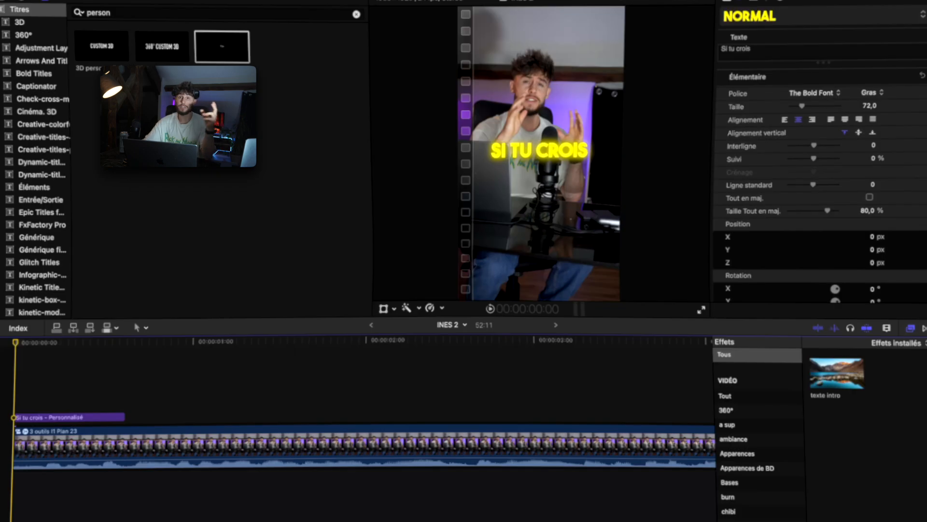
Paste a copy of the styled title after the first one and retype its text starting with "QUE P".
left_click(47, 417)
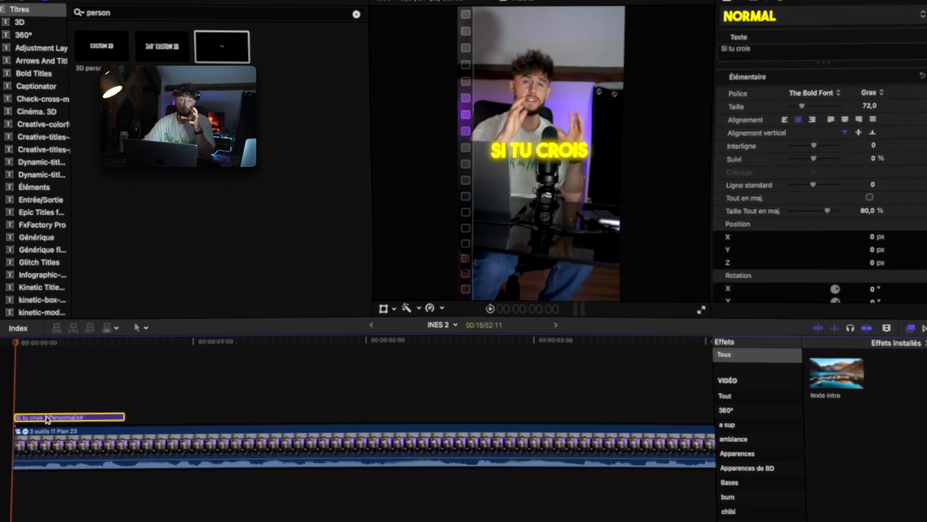
left_click(110, 401)
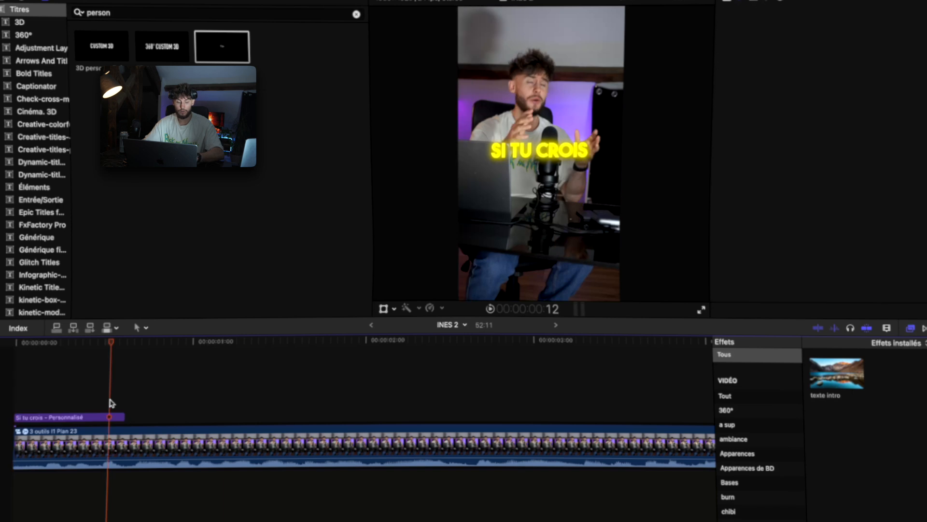
key("super+v")
triple_click(778, 46)
type("QUE P")
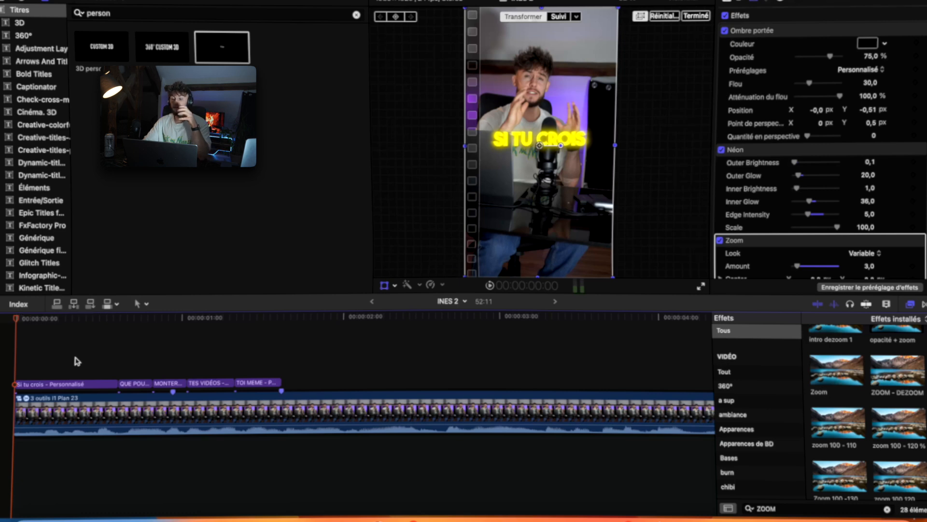
Review the first title's effects in the inspector.
left_click(75, 384)
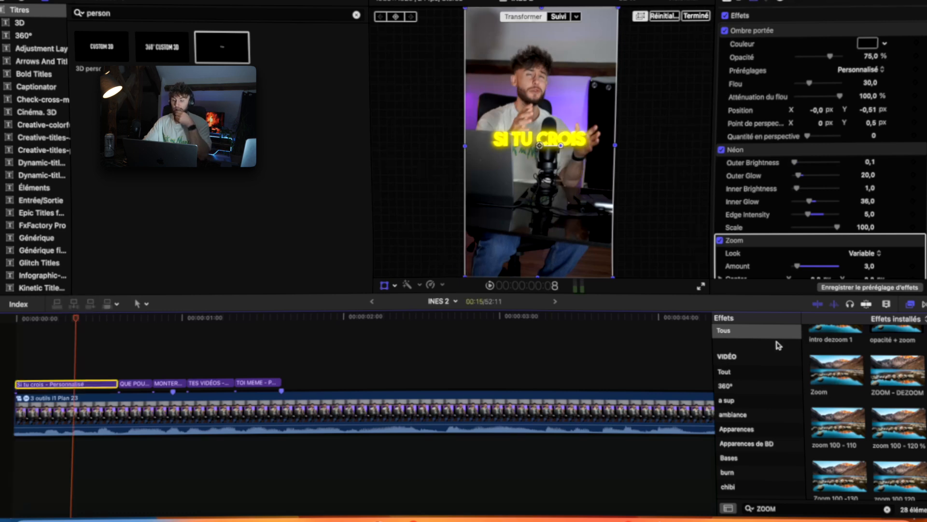
scroll(869, 242, "down", 3)
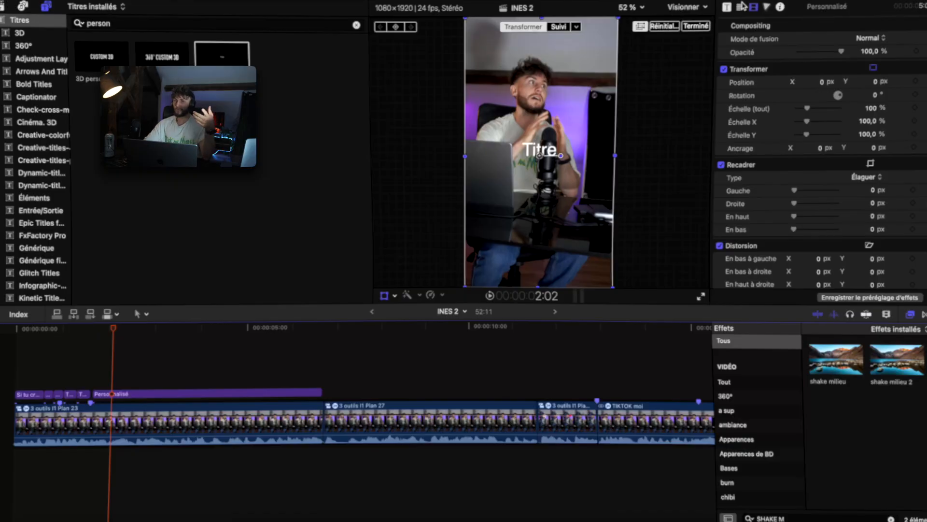
Set the new title's font to Arial Black in the text inspector.
left_click(740, 8)
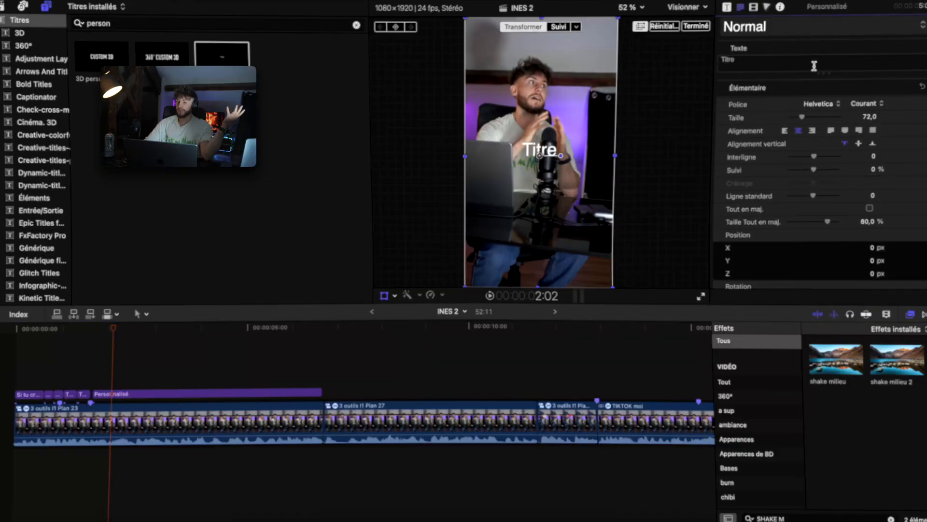
left_click(819, 103)
scroll(821, 101, "up", 10)
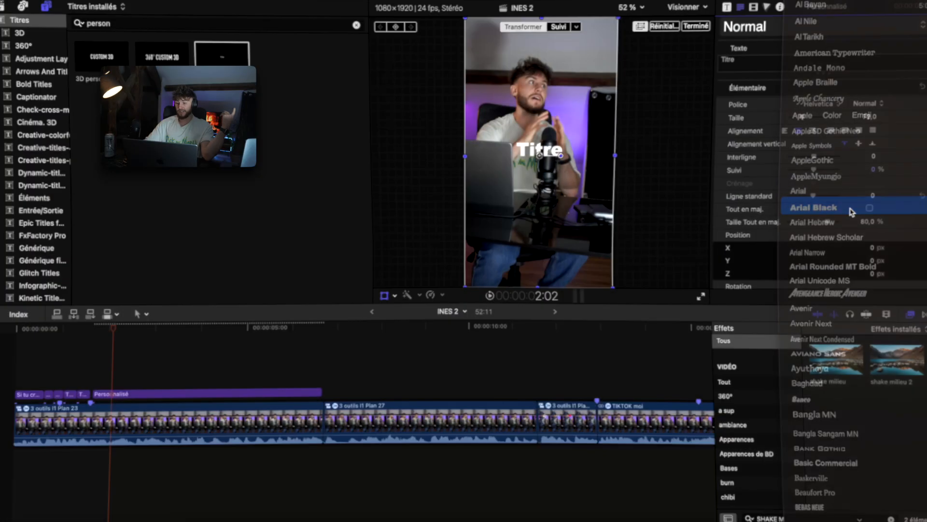
left_click(816, 207)
Replace the title's text with "T'AS BESOIN D'ÊTRE".
triple_click(796, 58)
key("BackSpace")
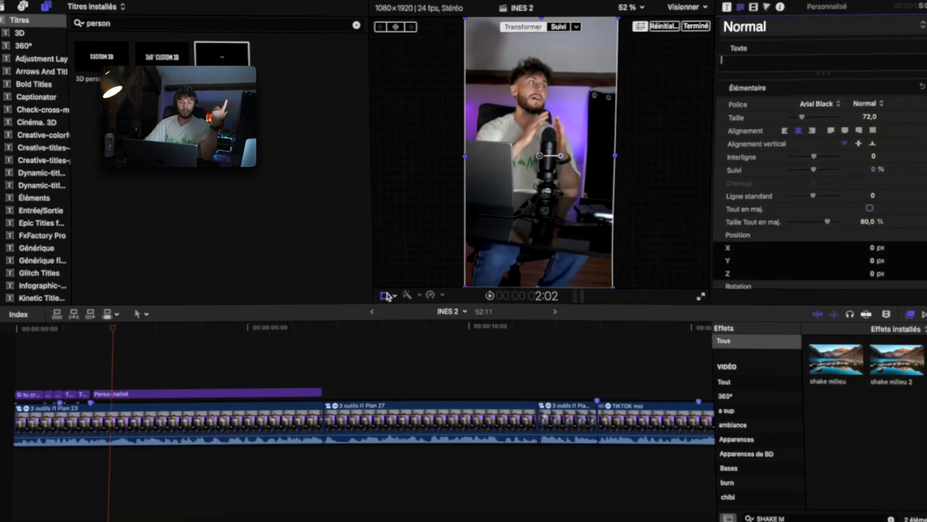
left_click(112, 379)
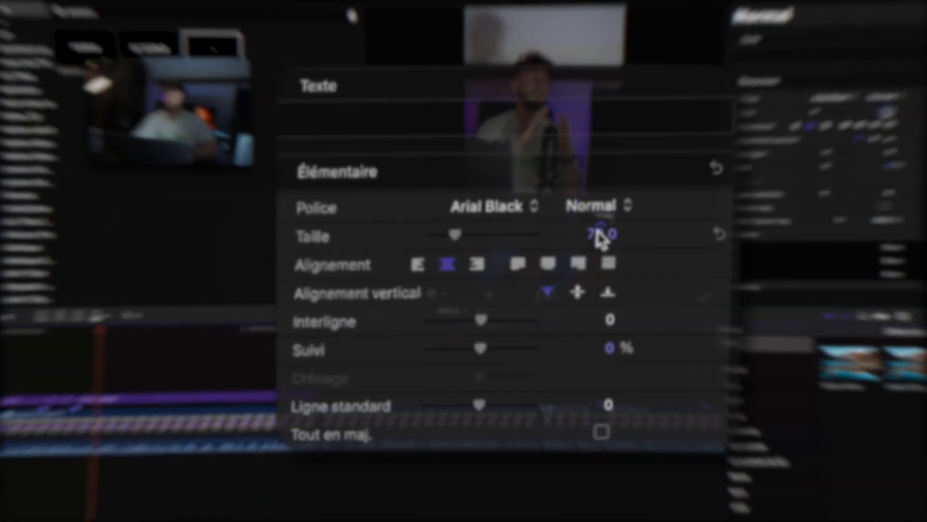
left_click(870, 117)
type("T'AS BESOIN D'ÊTRE")
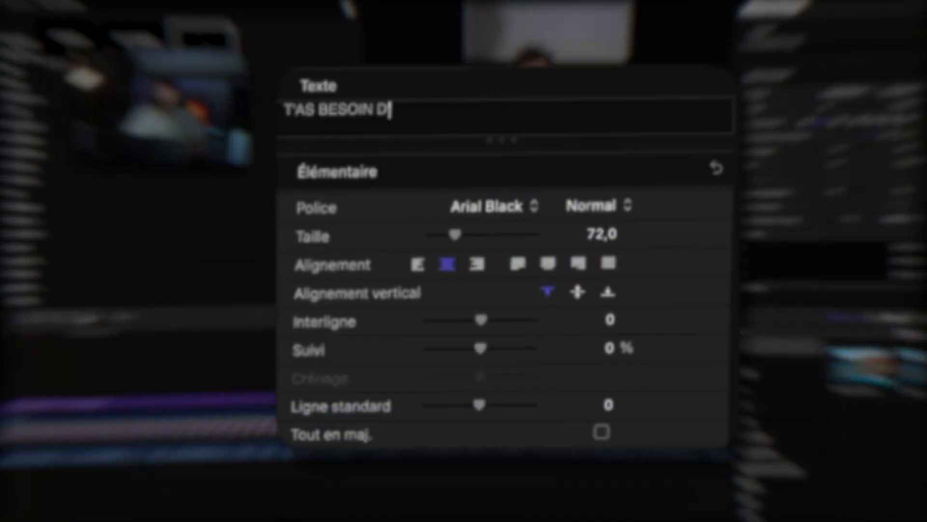
Set the title's text size to 35.
left_click(601, 234)
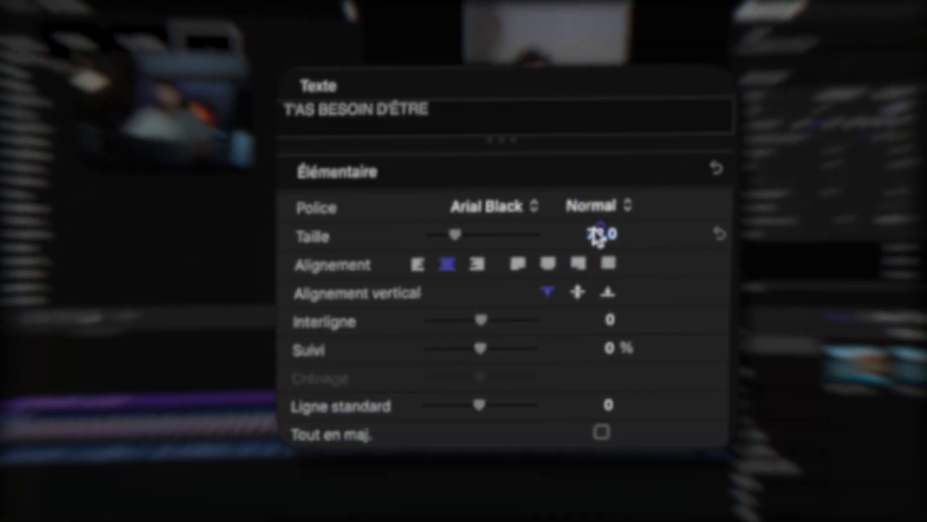
type("35")
key("Return")
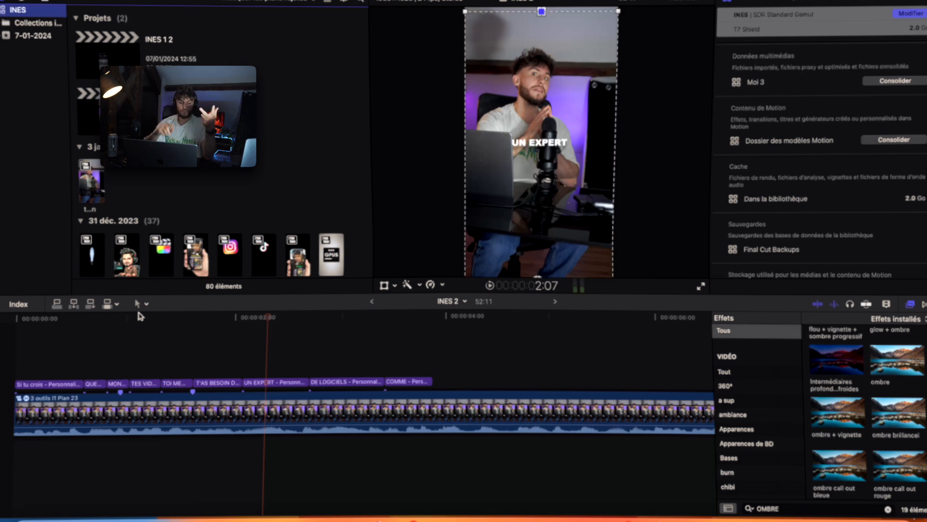
left_click(269, 340)
key("Left")
key("Left")
key("Left")
key("Left")
key("Left")
key("Left")
scroll(292, 177, "down", 2)
scroll(292, 178, "down", 2)
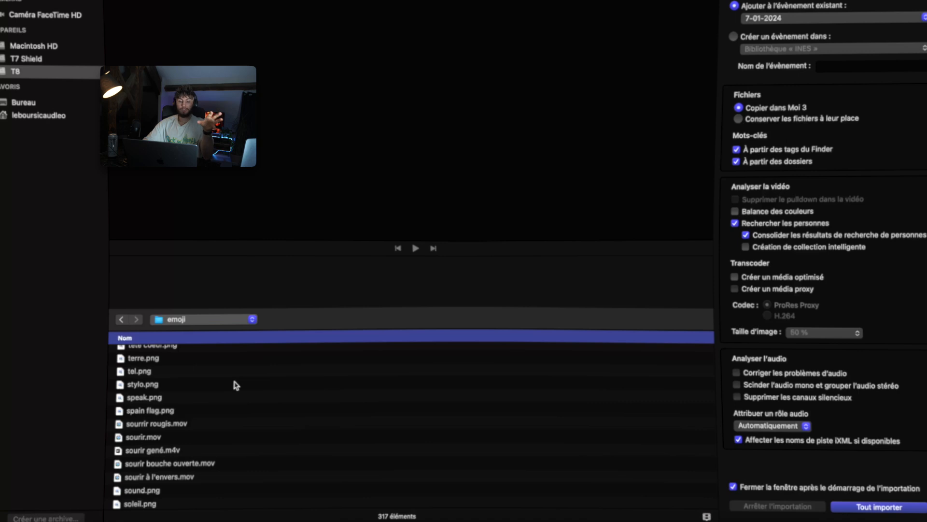
Preview the stylo.png file from the emoji folder in the media import window.
left_click(236, 384)
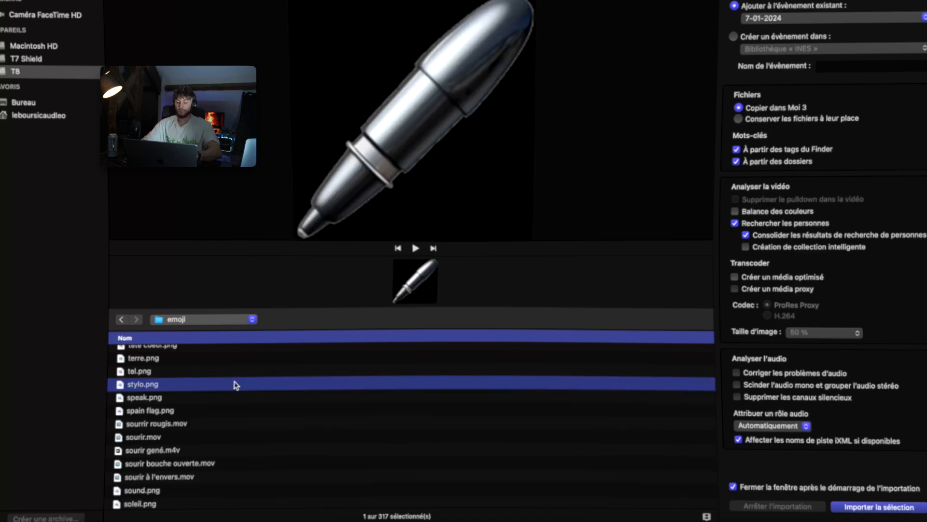
key("l")
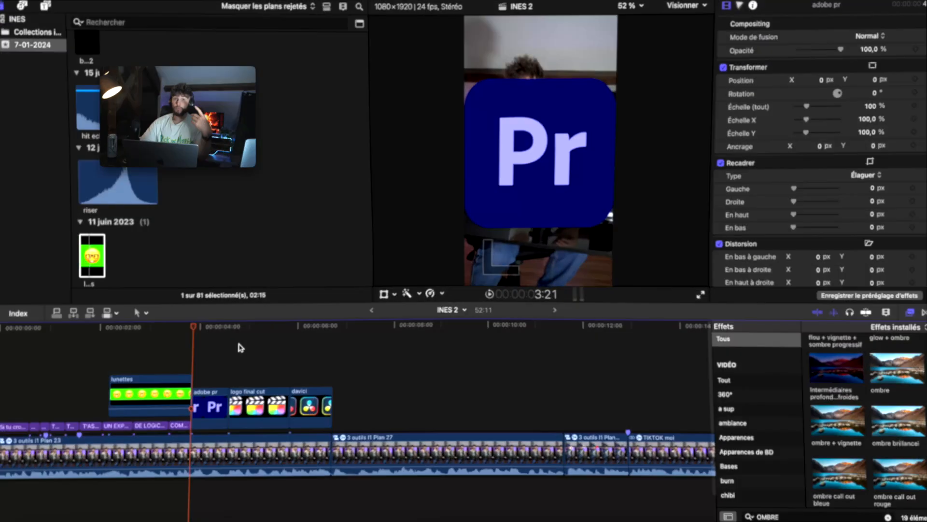
Duplicate the Plan 23 talking-head clip onto a layer above and trim its start to the playhead.
left_click(203, 459)
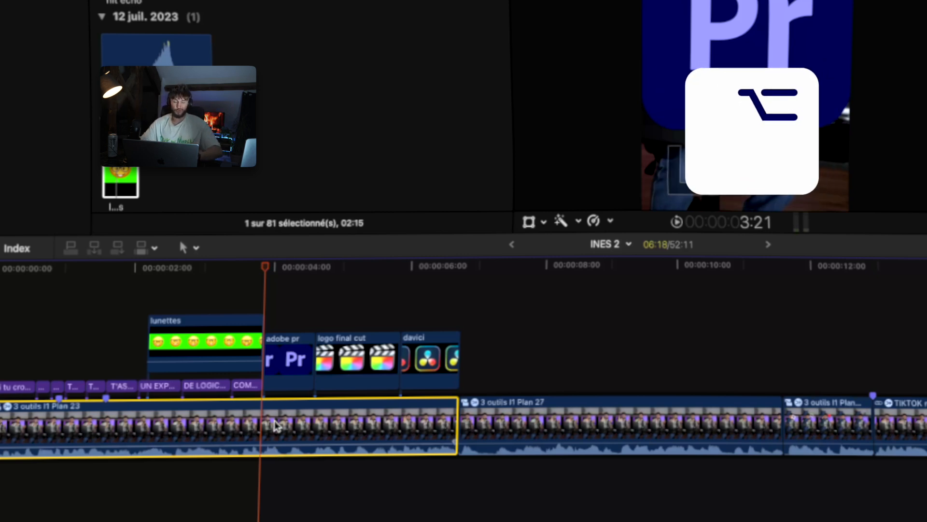
left_click_drag(277, 425, 278, 367)
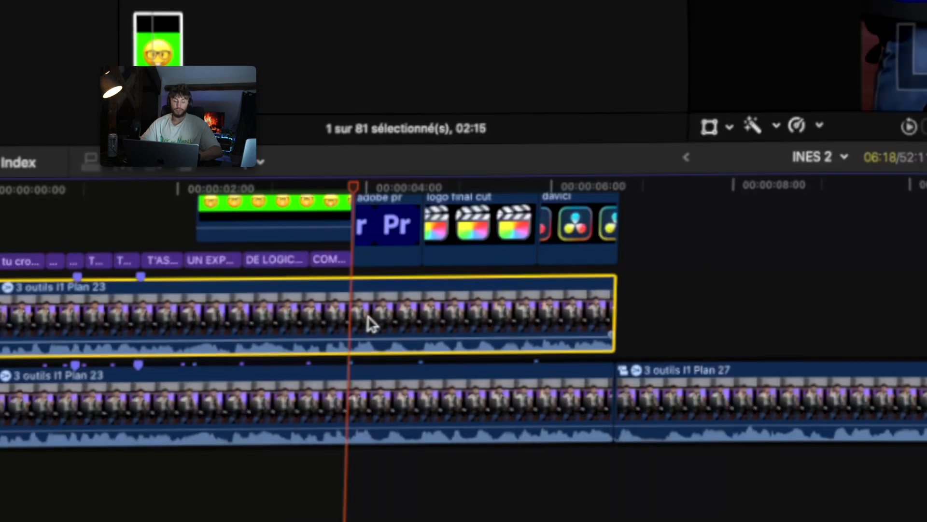
left_click_drag(2, 316, 352, 317)
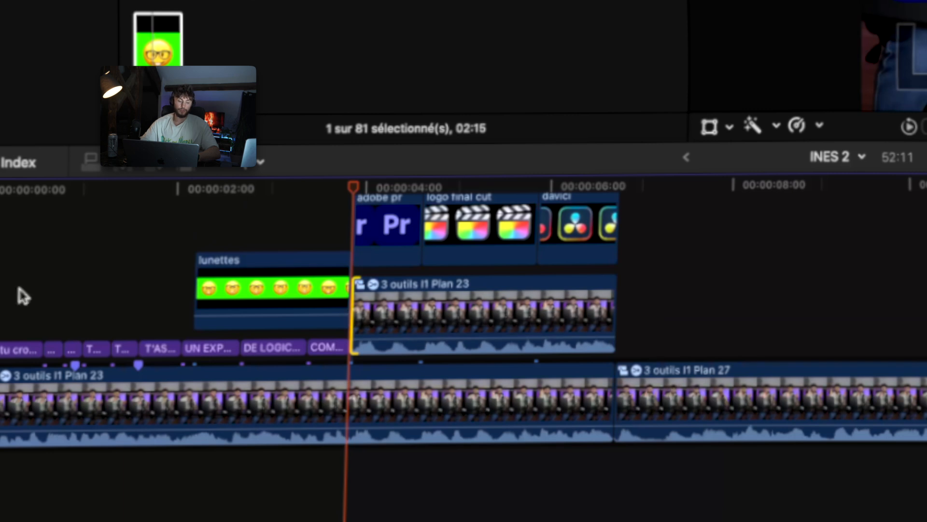
left_click(616, 307)
scroll(515, 280, "up", 2)
scroll(515, 280, "left", 1)
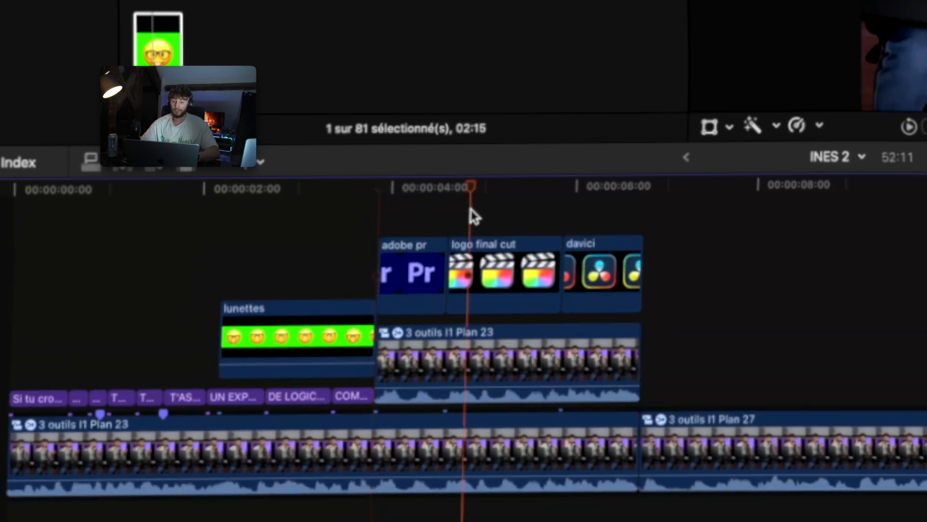
left_click_drag(478, 386, 478, 408)
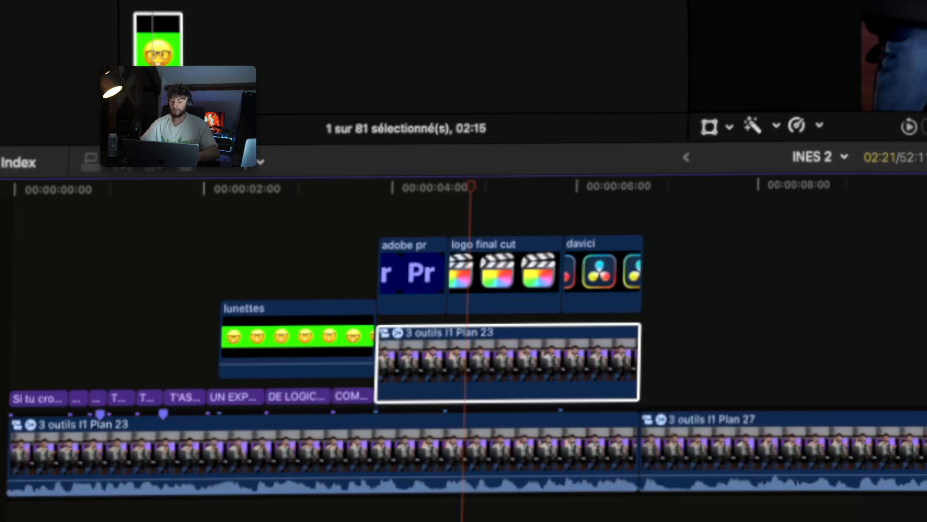
left_click_drag(298, 348, 491, 356)
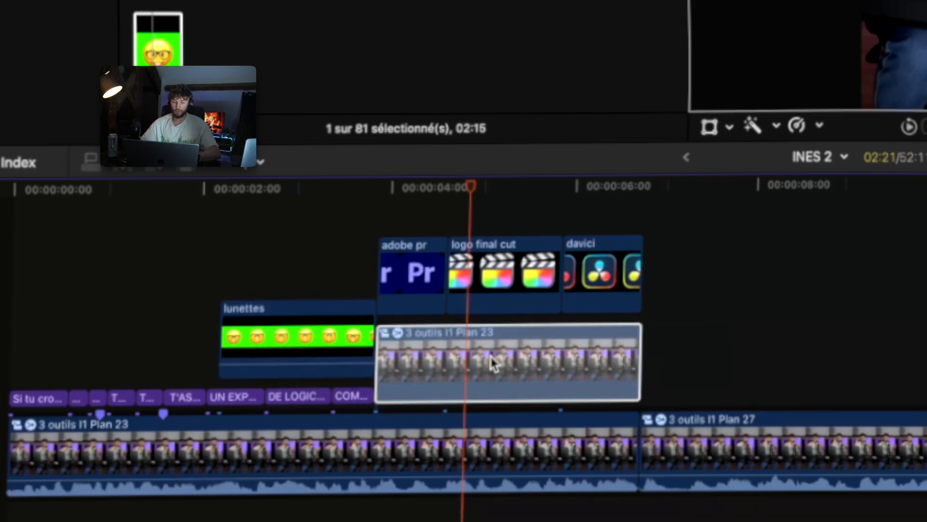
scroll(491, 362, "down", 5)
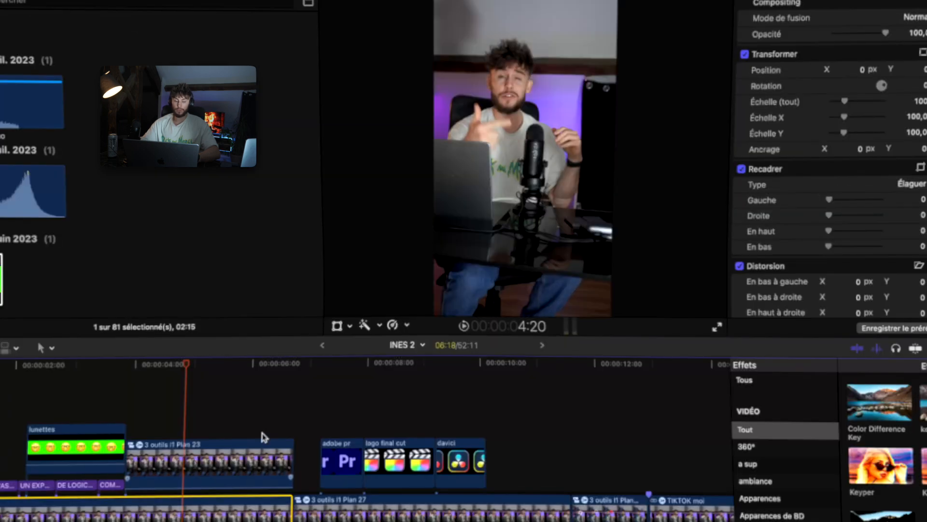
Move the Adobe Premiere logo clip beneath the duplicated talking-head clip in the timeline.
left_click_drag(342, 459, 177, 474)
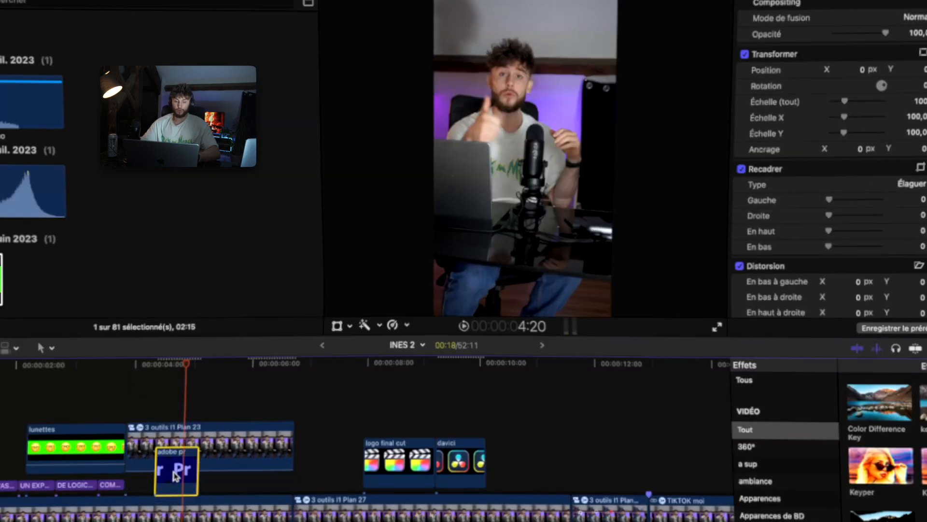
left_click(179, 404)
left_click(178, 462)
key("shift+t")
left_click_drag(612, 245, 554, 72)
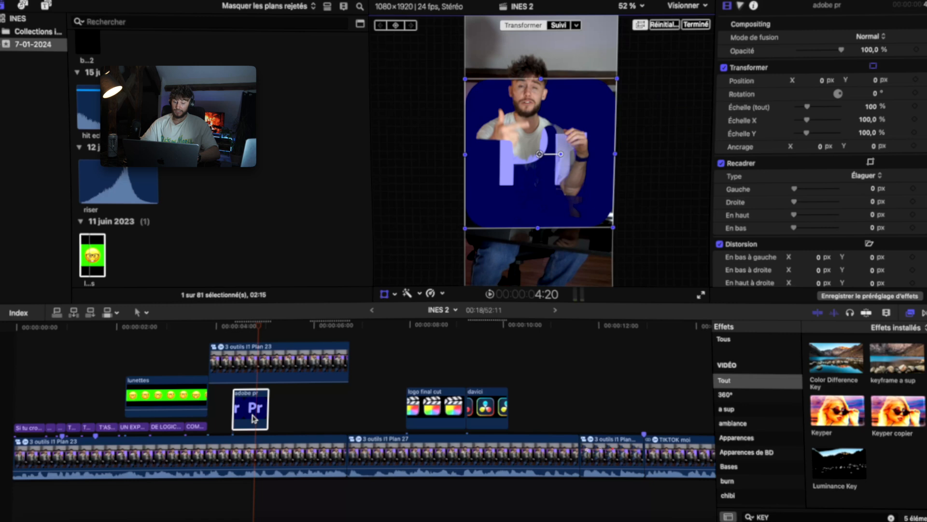
left_click_drag(253, 418, 253, 368)
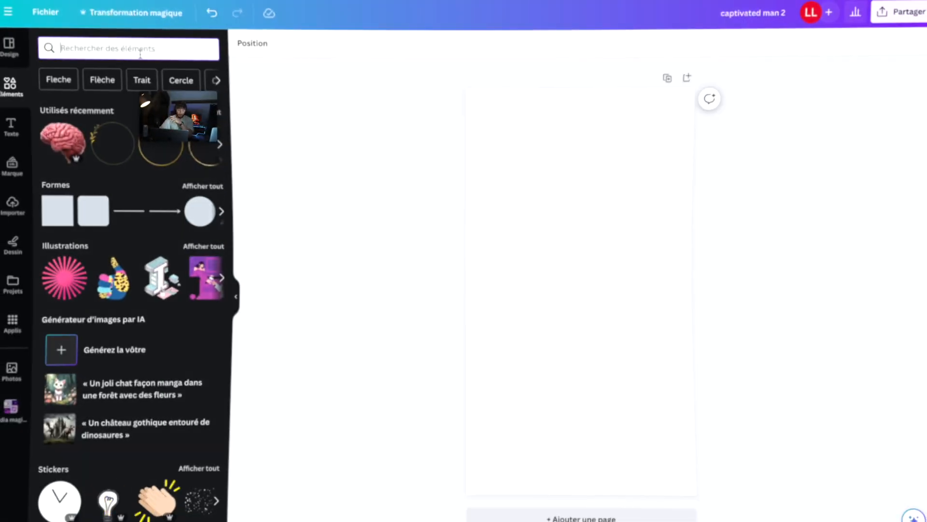
Switch to Canva and search the elements library for "FLECHE ROUGE".
type("FLECHE")
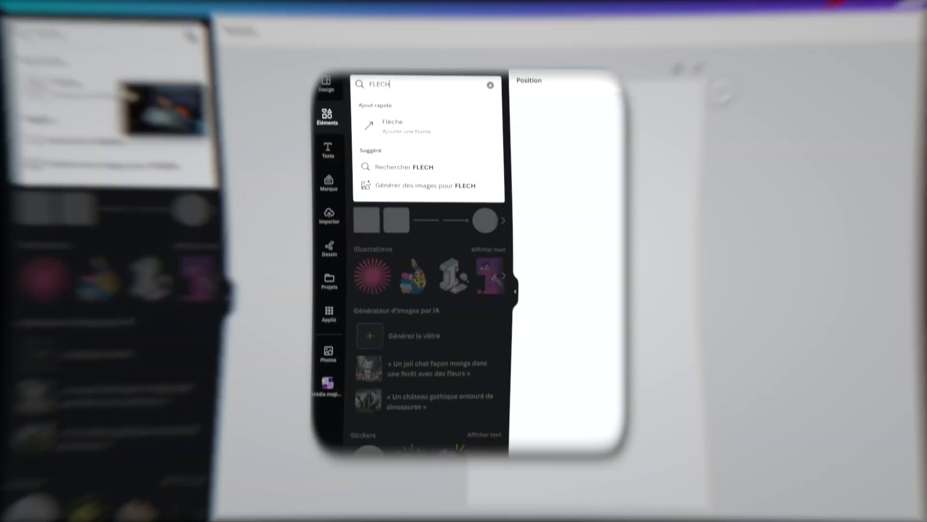
type(" ROIUGE")
key("Return")
scroll(436, 309, "down", 5)
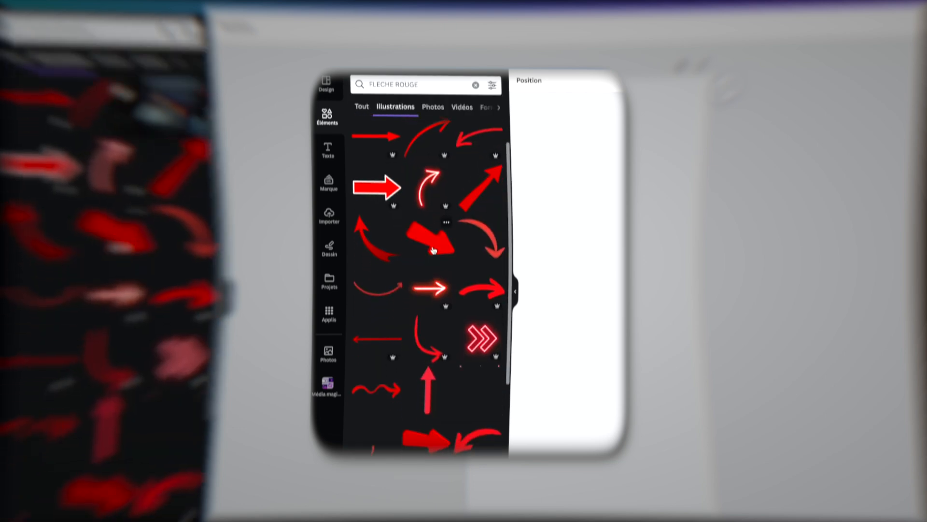
scroll(435, 309, "down", 4)
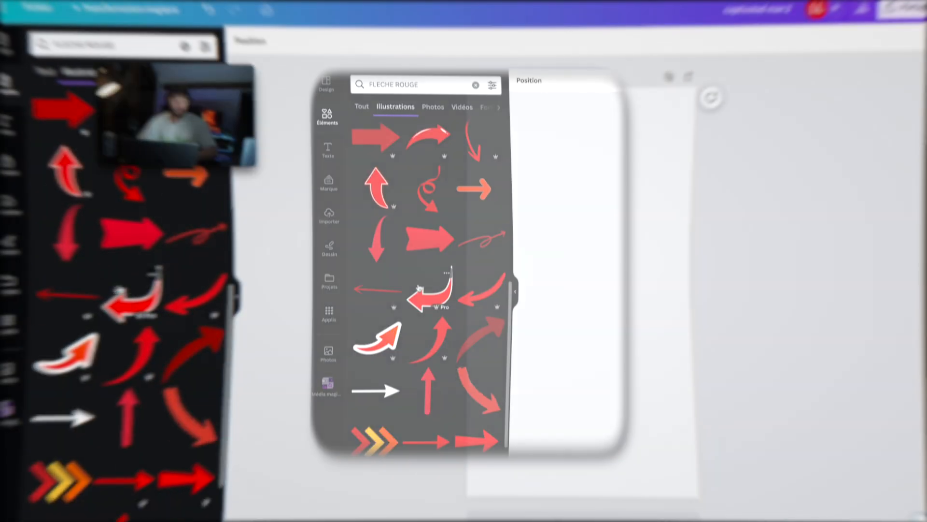
left_click(419, 288)
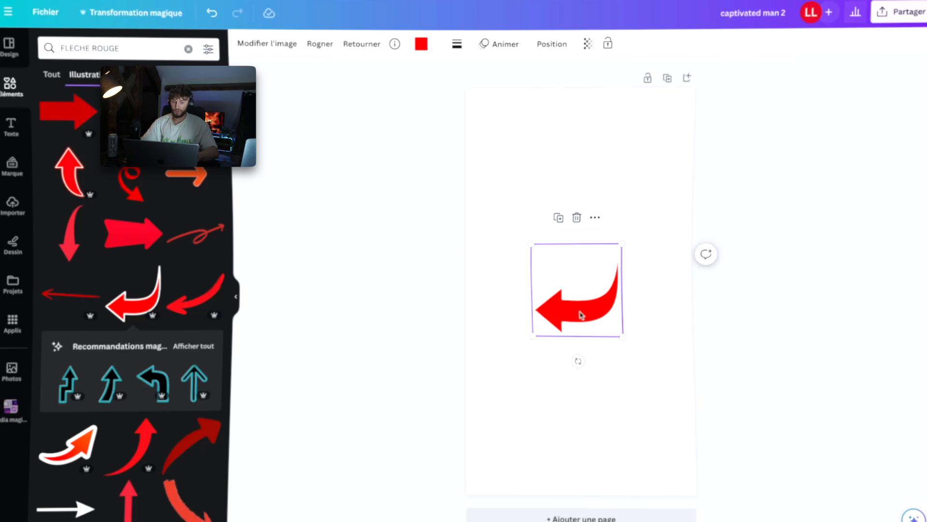
key("Delete")
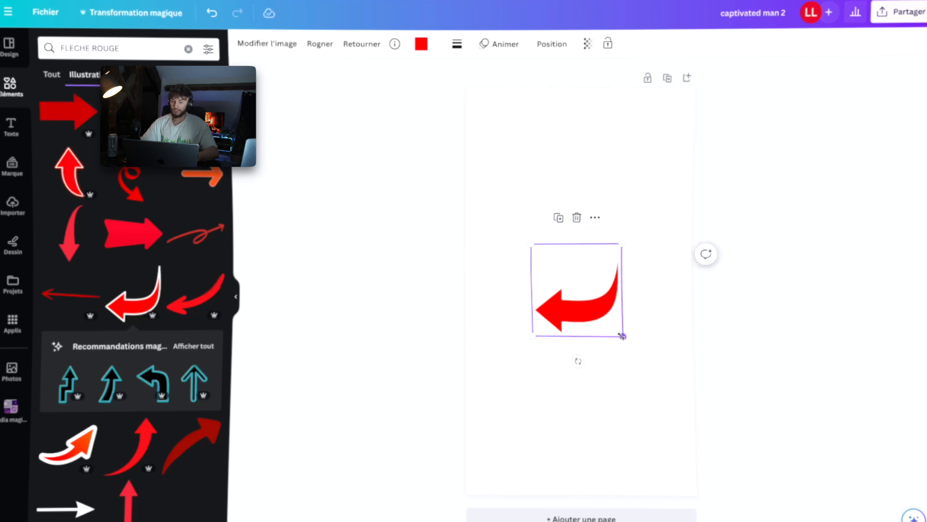
left_click_drag(625, 335, 677, 393)
left_click_drag(629, 344, 603, 304)
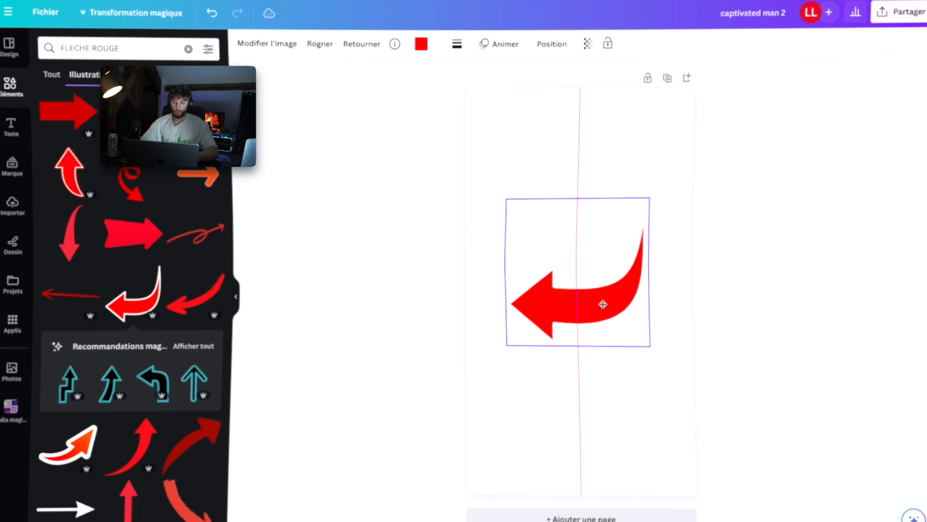
key("Delete")
Add the orange-red curved arrow to the page and download the design as a PNG.
left_click(60, 448)
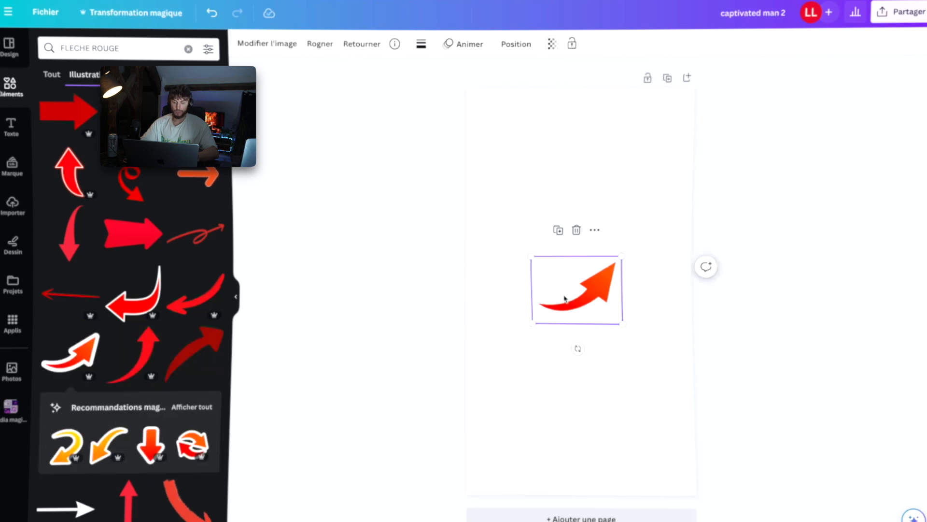
left_click(903, 12)
left_click(728, 224)
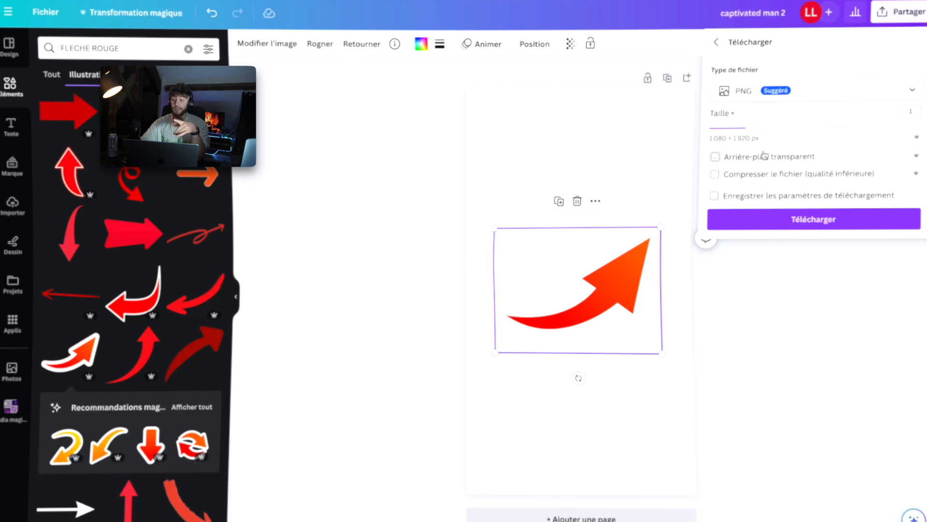
left_click(712, 226)
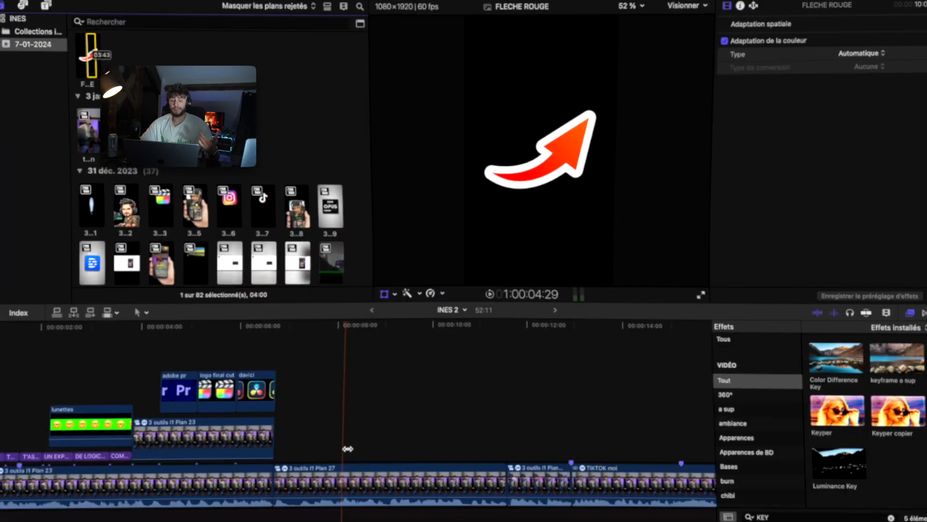
Place the FLECHE ROUGE image in the timeline as a connected clip at the playhead.
left_click_drag(77, 74, 336, 414)
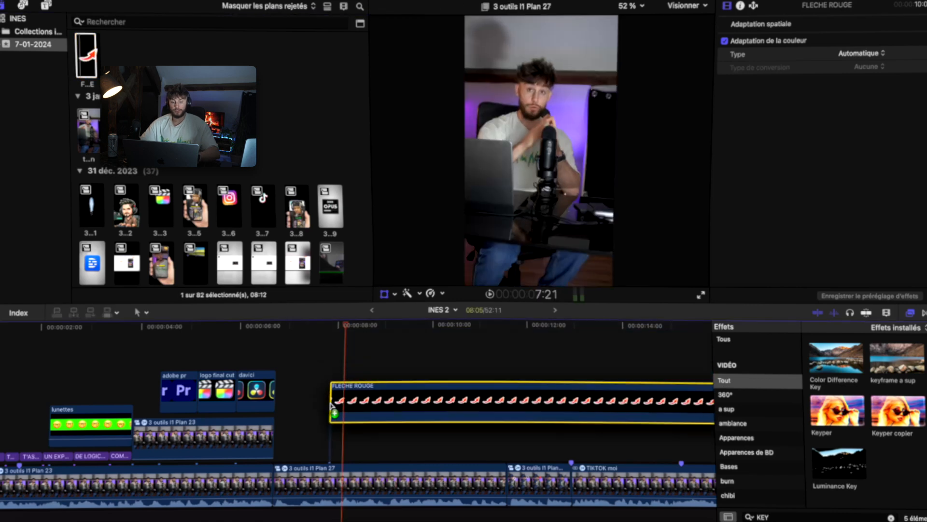
left_click_drag(335, 414, 335, 427)
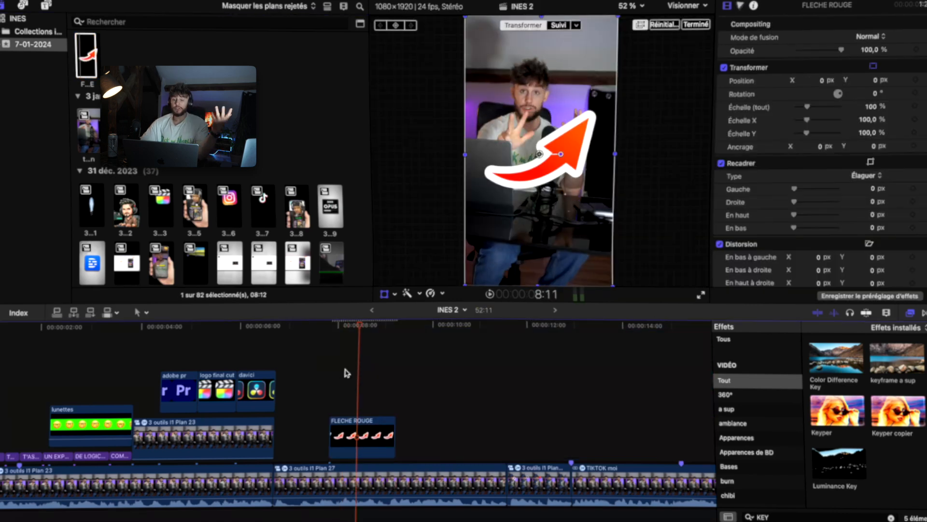
left_click(333, 368)
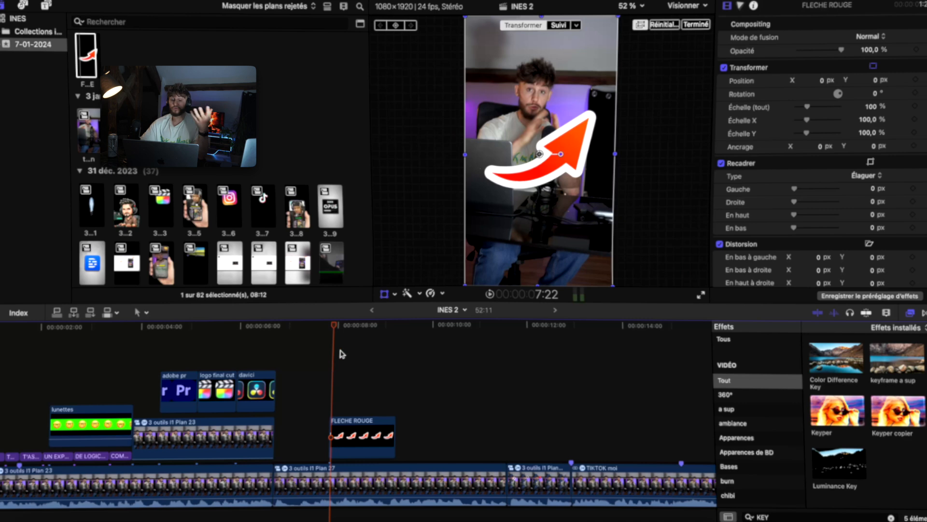
Search Pexels photos for "intelligence artificielle" and download the robot-hand photo.
scroll(341, 350, "left", 3)
scroll(338, 354, "down", 2)
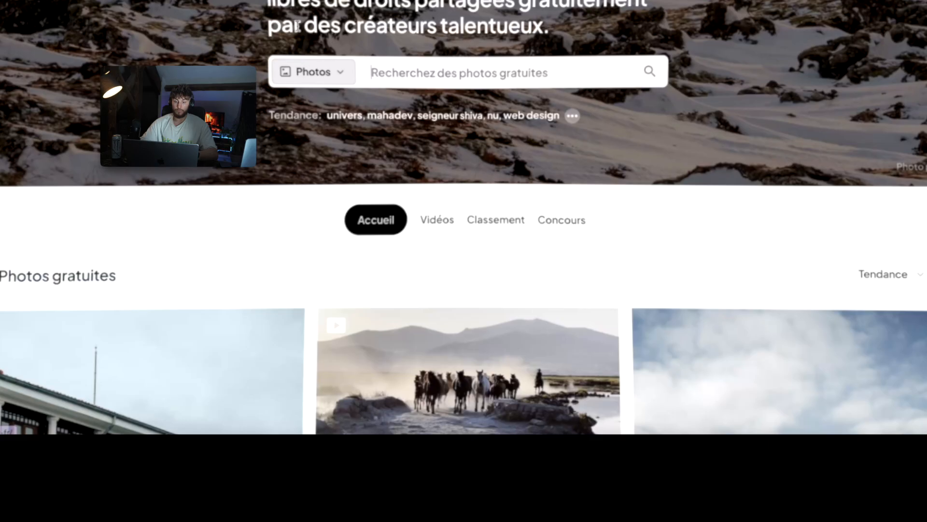
left_click(385, 72)
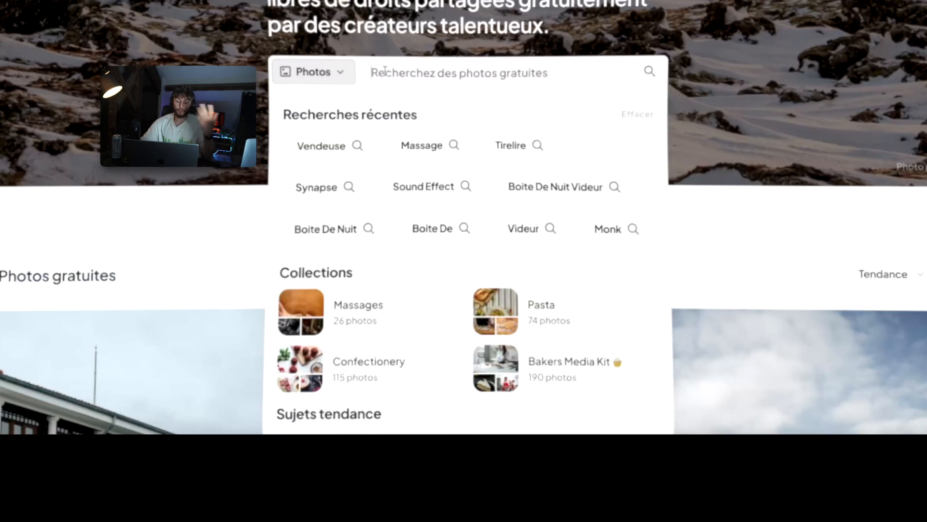
type("intell")
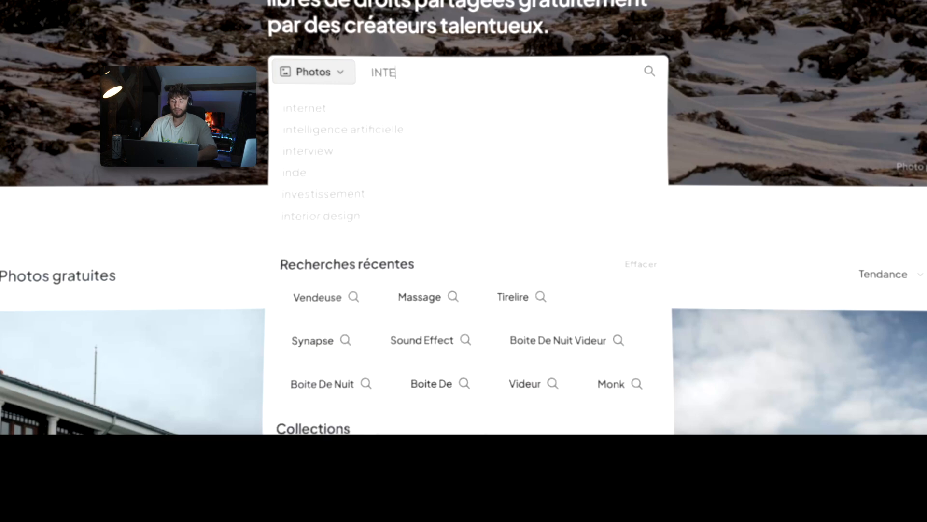
key("Down")
key("Return")
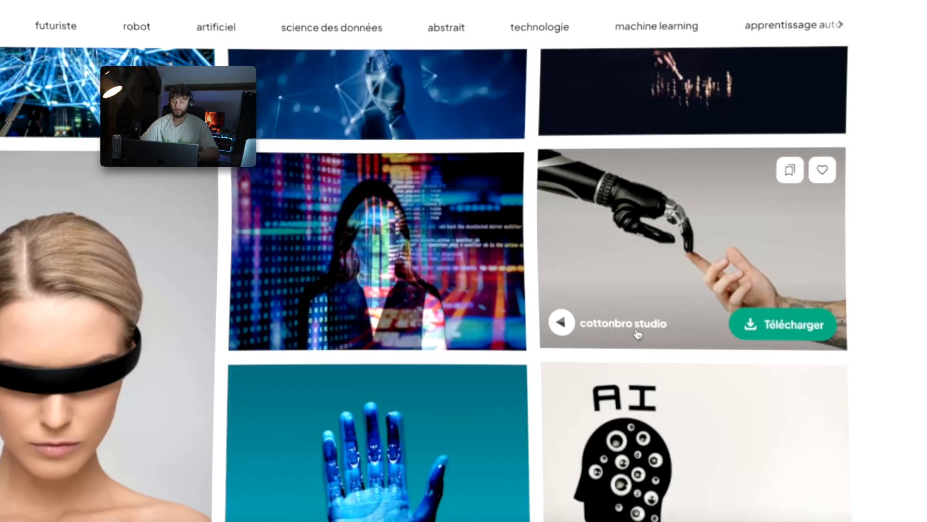
left_click(775, 323)
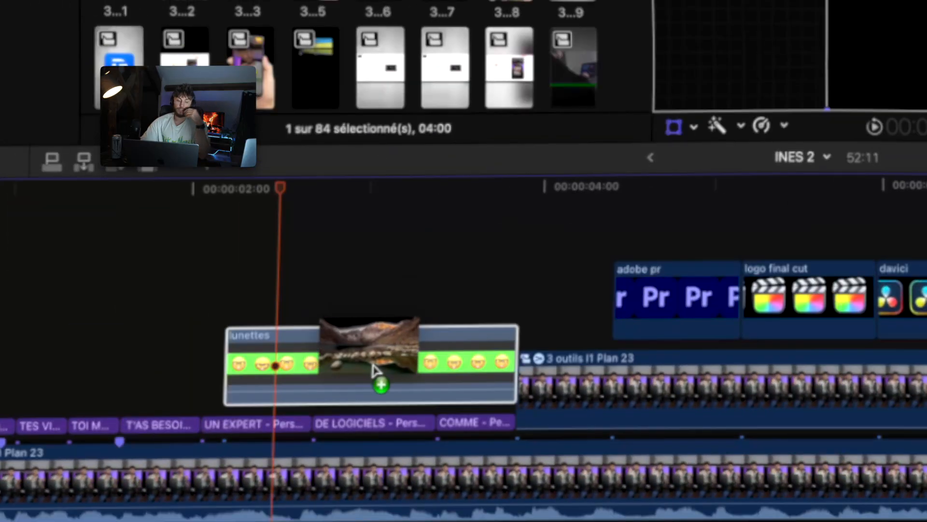
Apply the Incrustateur de fond vert keyer to the emoji clip and crop its top edge down in Trim mode.
left_click_drag(379, 379, 381, 381)
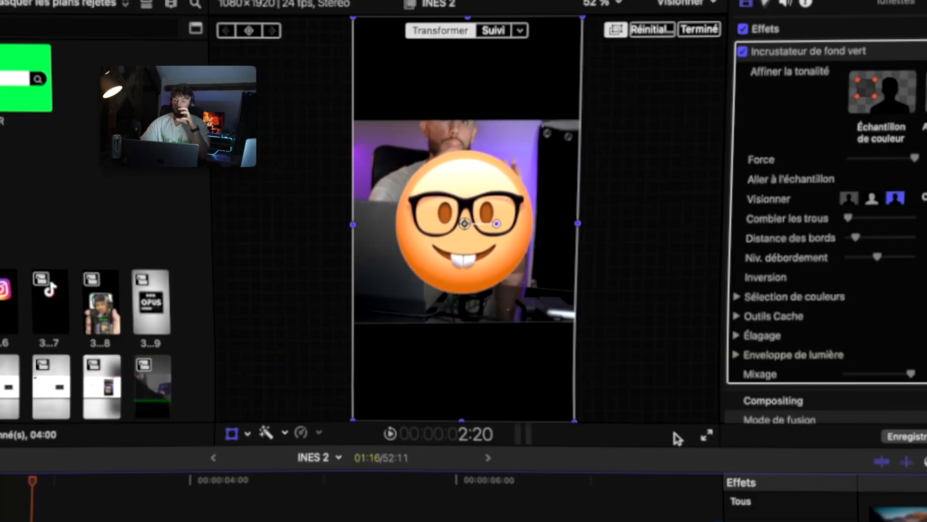
left_click(247, 434)
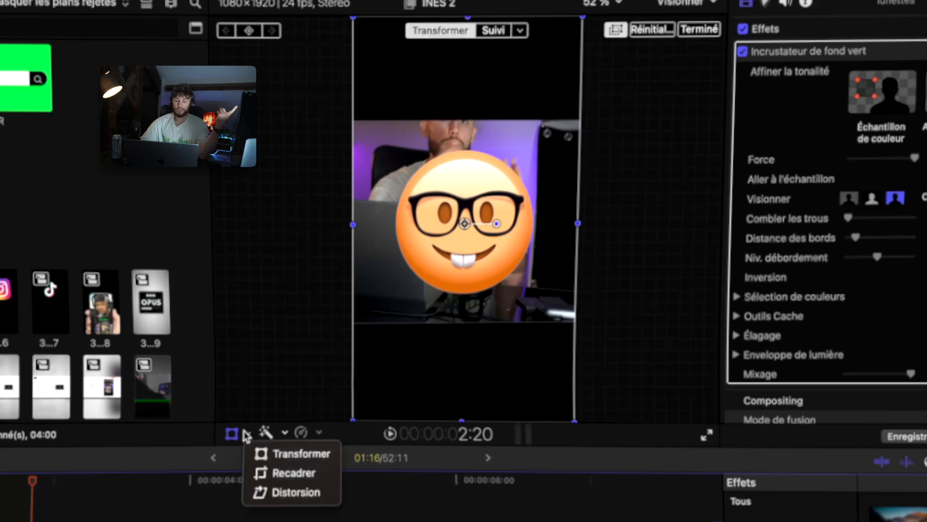
left_click(280, 473)
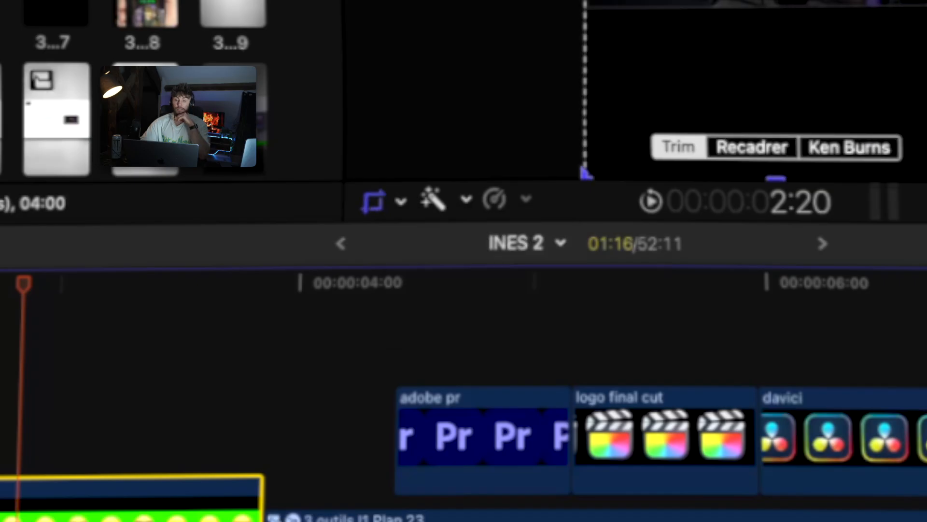
left_click_drag(468, 18, 467, 129)
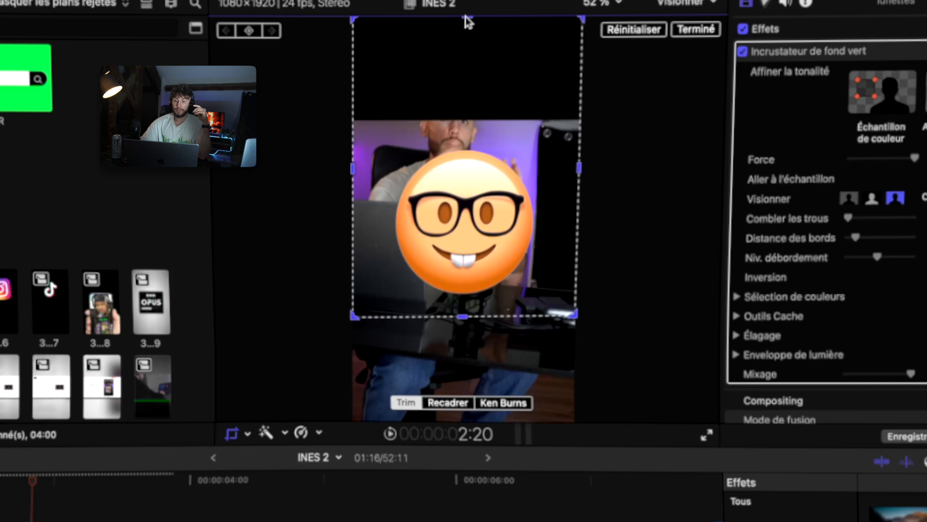
left_click_drag(467, 19, 466, 128)
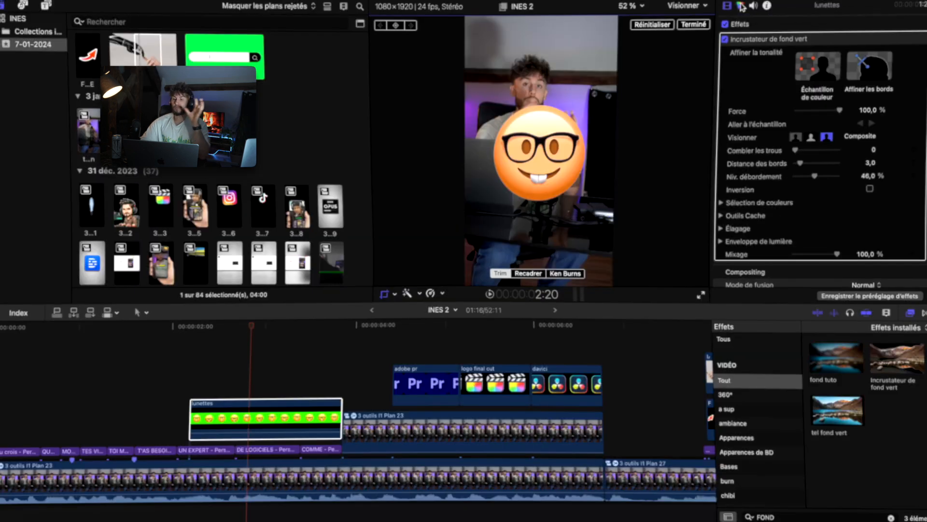
Boost the emoji clip's saturation in the color board to 16 % overall and 31 % highlights.
left_click(766, 4)
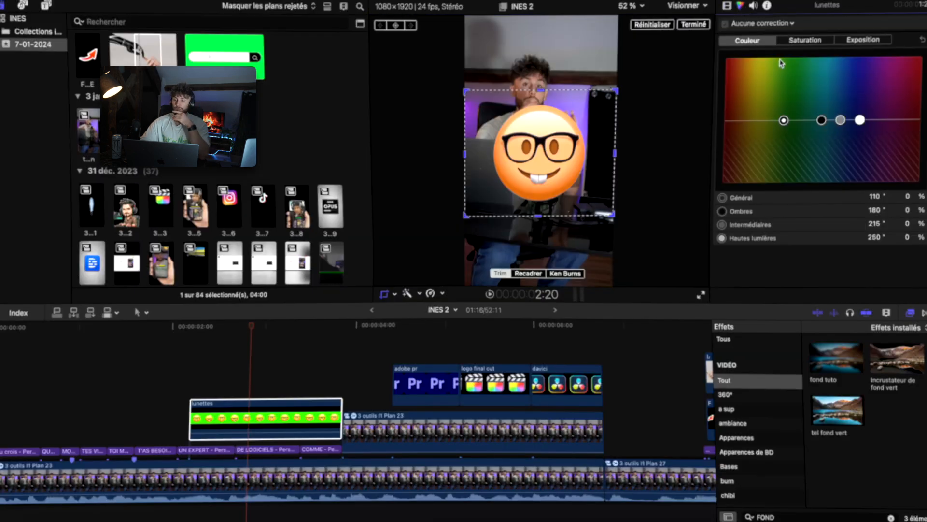
left_click(808, 40)
mouse_move(731, 120)
left_mouse_down()
mouse_move(731, 88)
mouse_move(730, 104)
left_mouse_up()
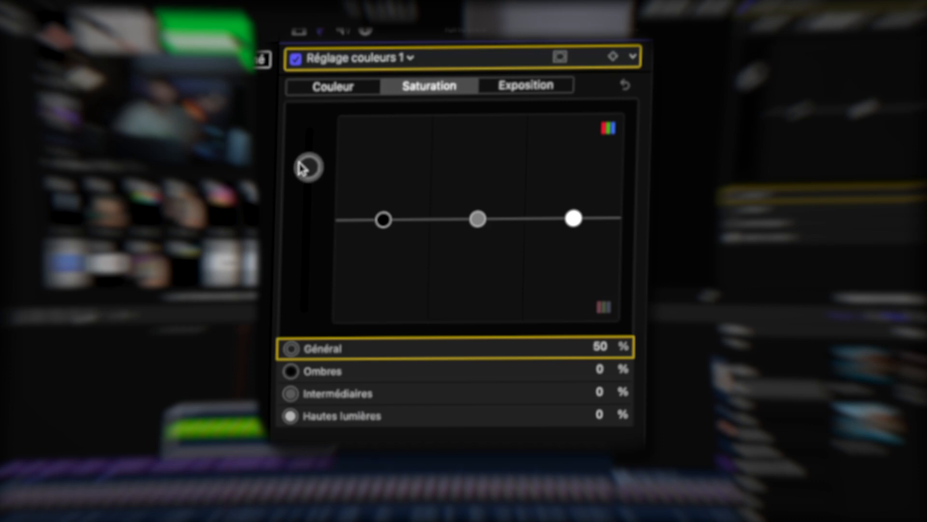
left_click_drag(304, 194, 306, 203)
left_click_drag(574, 218, 574, 184)
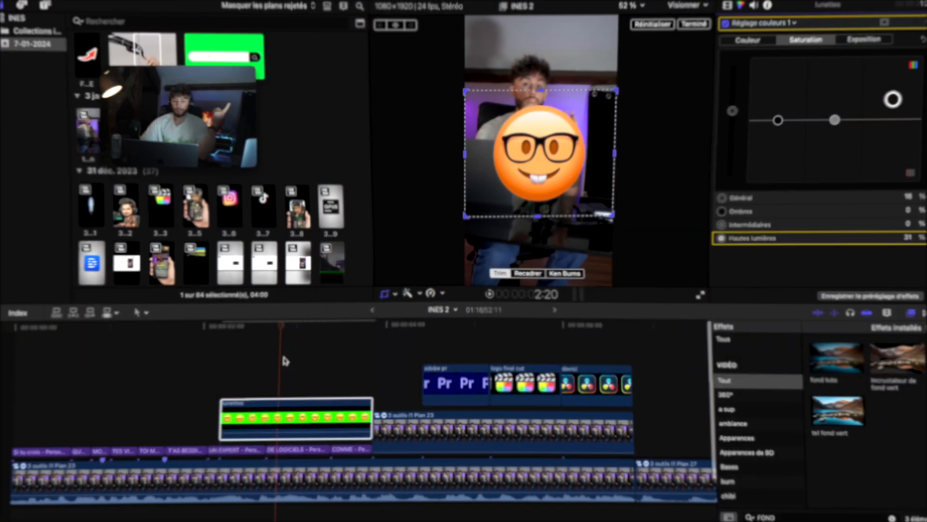
left_click(262, 363)
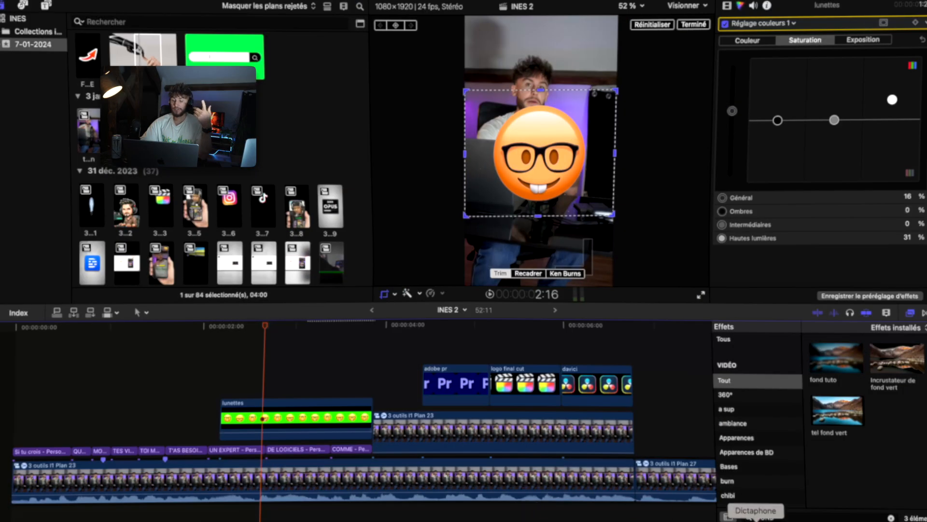
Search the effects browser for "OMBRE".
left_click(773, 516)
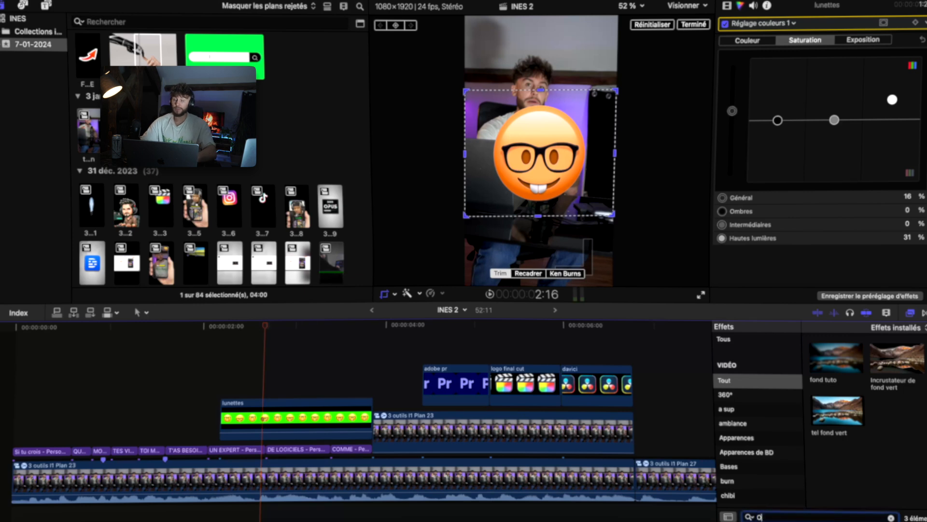
type("OMN")
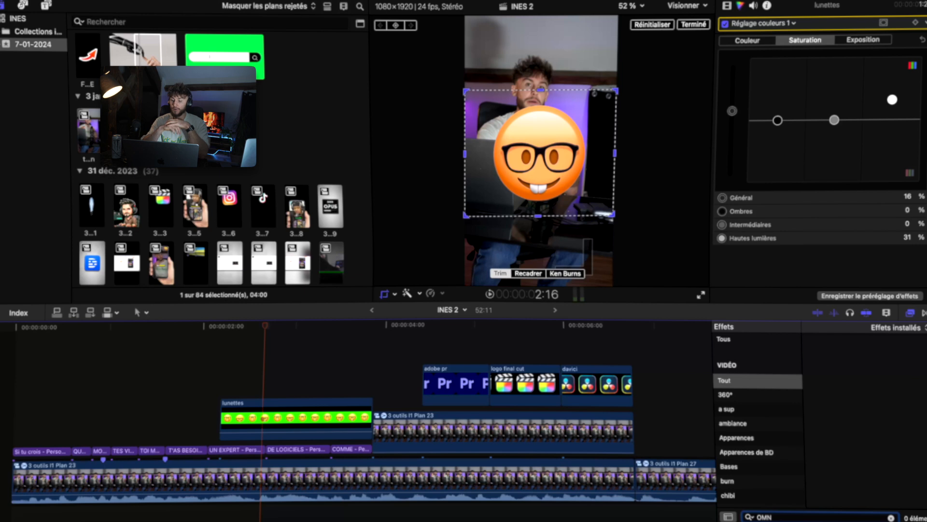
key("BackSpace")
type("BRE")
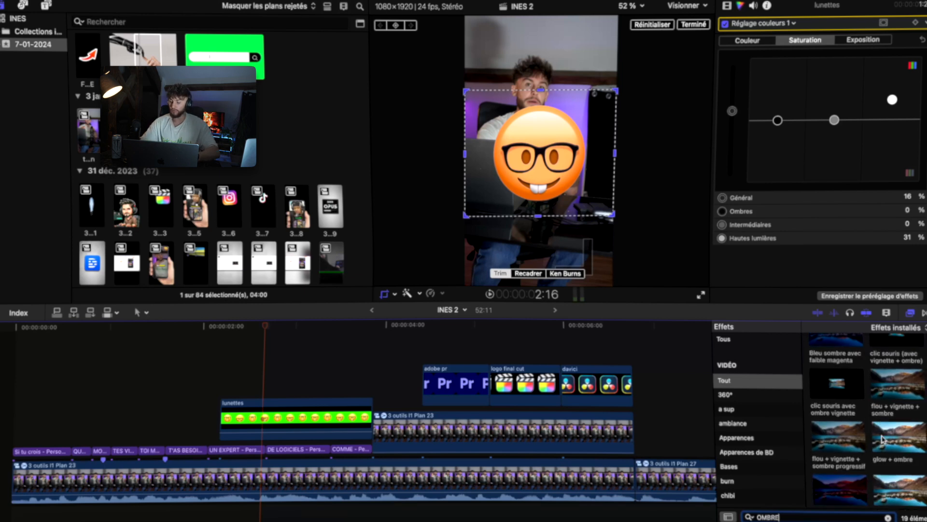
Lower the emoji overlay slightly and set the "Automatiser montage" title's font size to 35.
left_click_drag(542, 160, 541, 217)
scroll(448, 381, "right", 5)
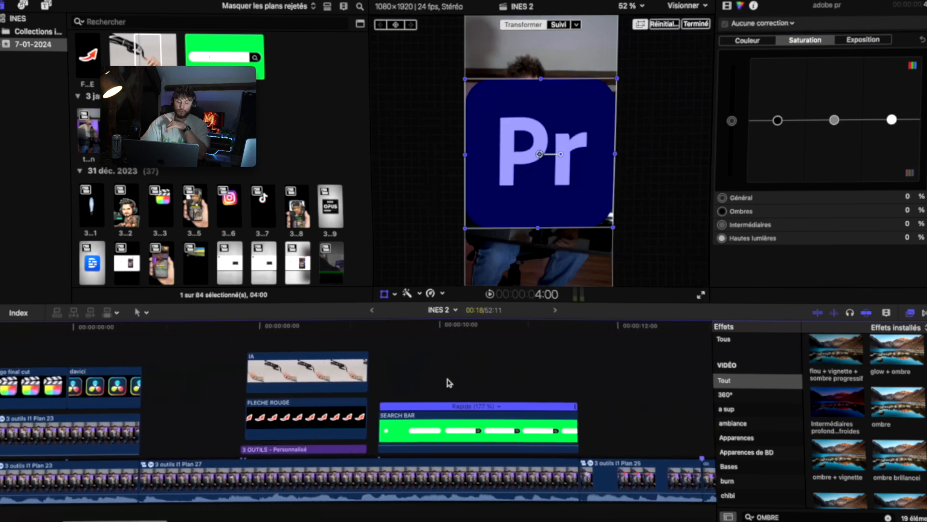
left_click(451, 428)
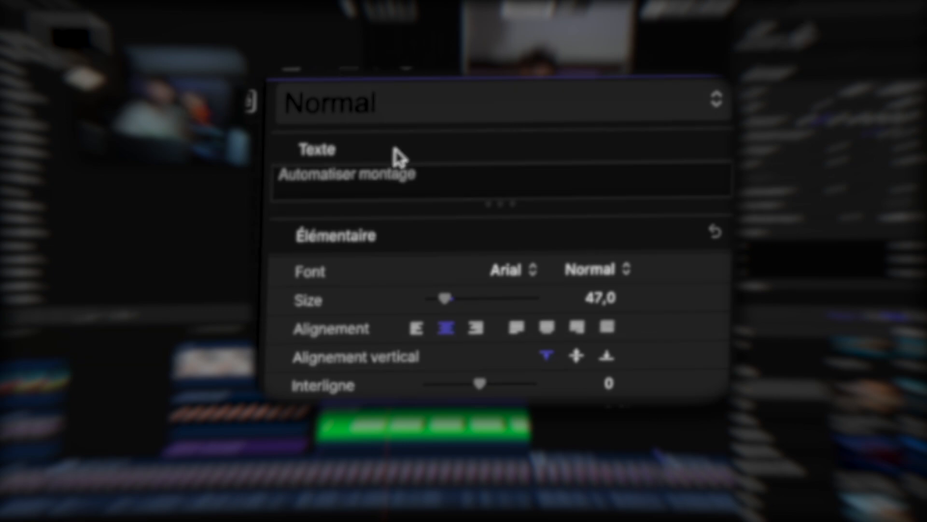
left_click(602, 298)
type("35")
key("Return")
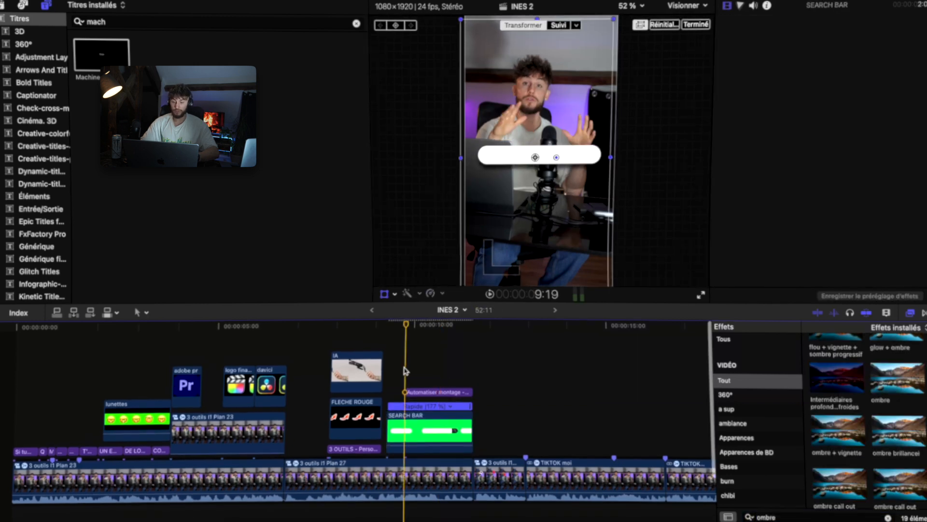
Select the Adobe Premiere logo clip and scale it down toward the frame's upper corner.
left_click(206, 341)
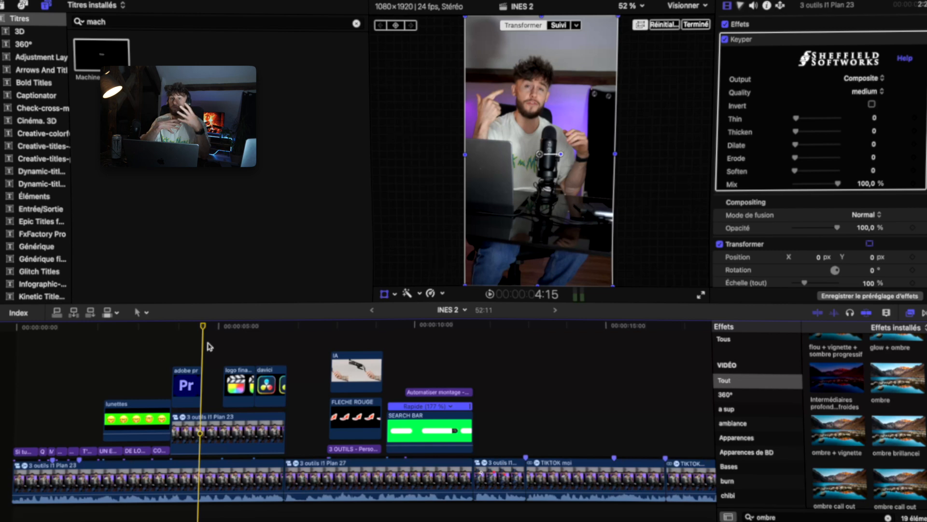
left_click(182, 328)
scroll(206, 356, "down", 2)
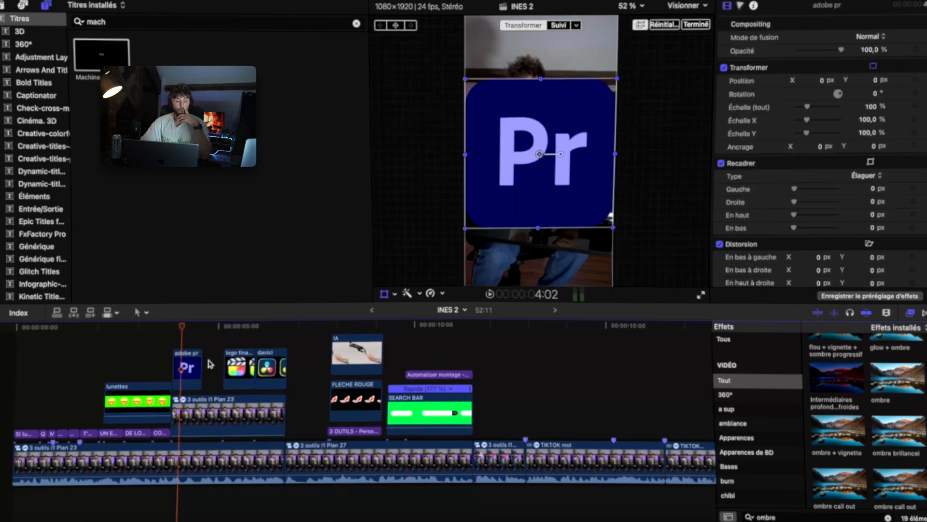
left_click_drag(615, 228, 585, 199)
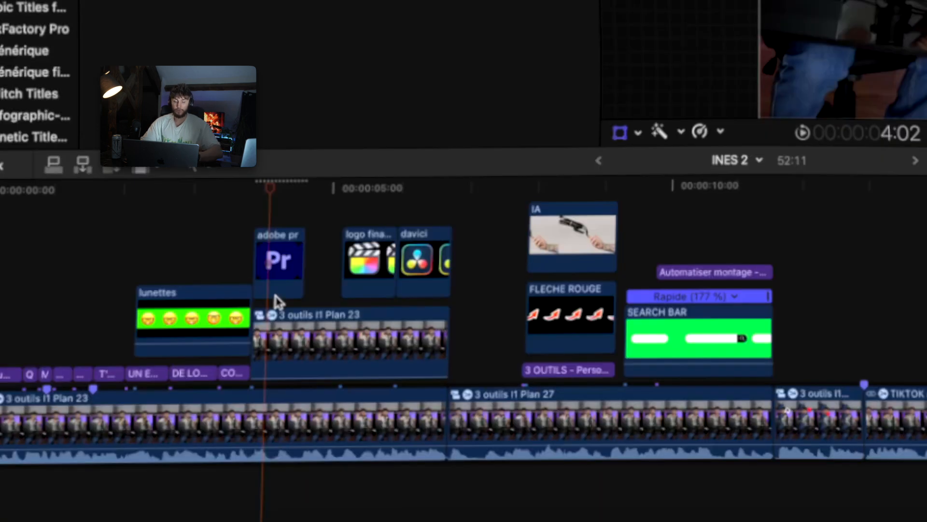
Rearrange the logo clips so they sit in a lane beneath the Plan 23 connected clip.
scroll(275, 300, "up", 5)
scroll(276, 301, "left", 4)
scroll(275, 300, "down", 2)
left_click(453, 282)
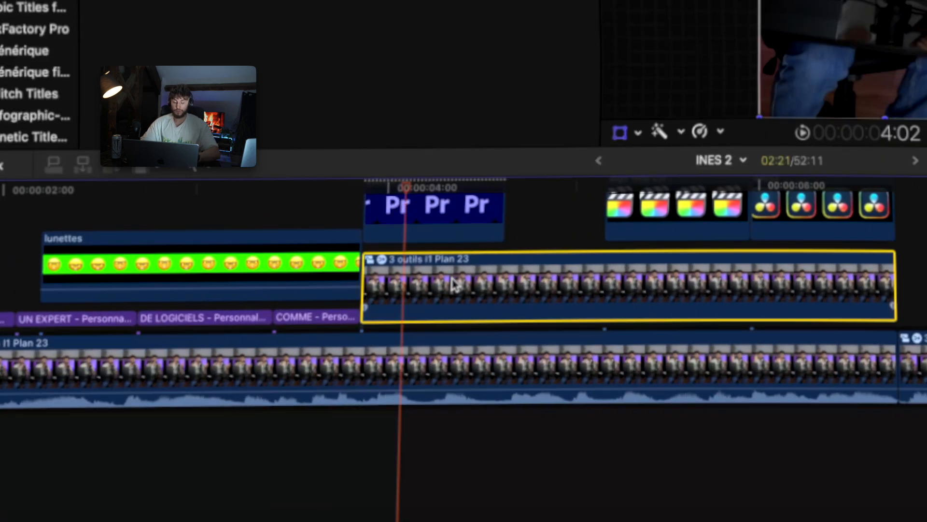
scroll(425, 323, "up", 2)
scroll(483, 353, "right", 3)
scroll(483, 352, "down", 1)
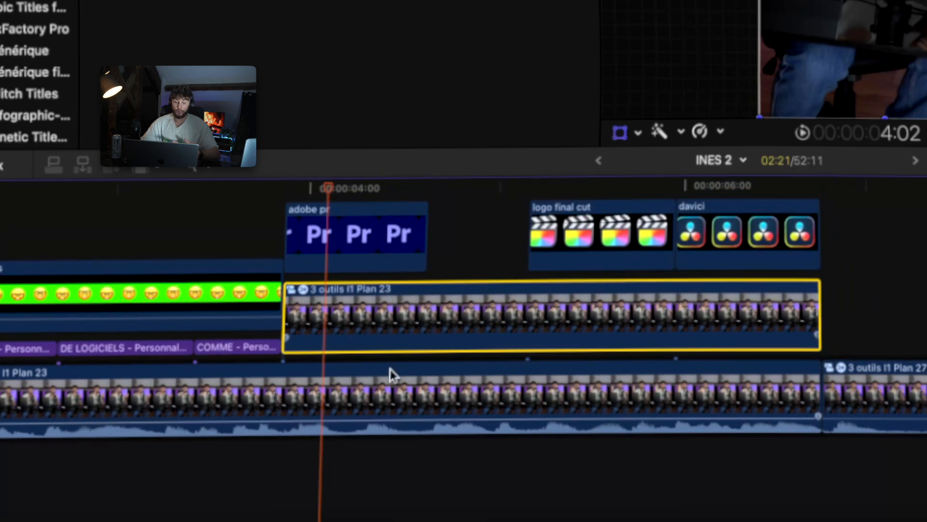
left_click(391, 375)
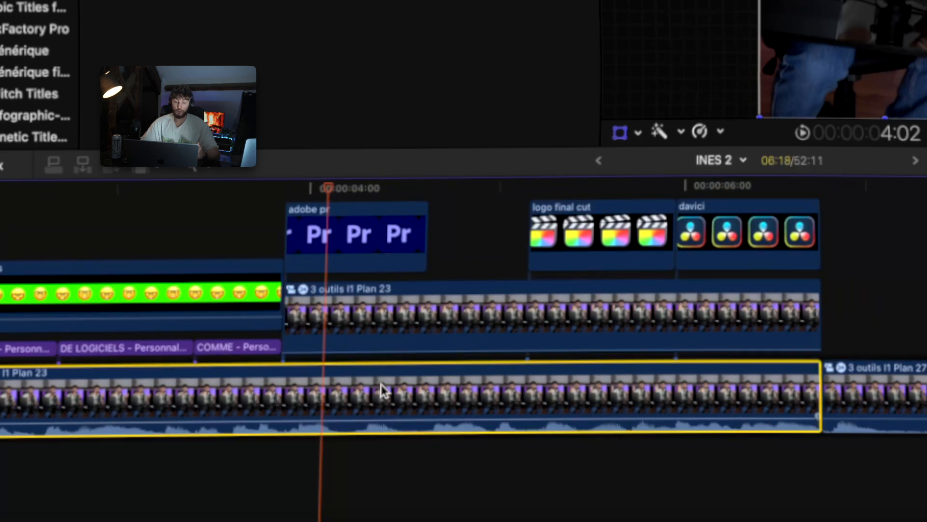
left_click(367, 237)
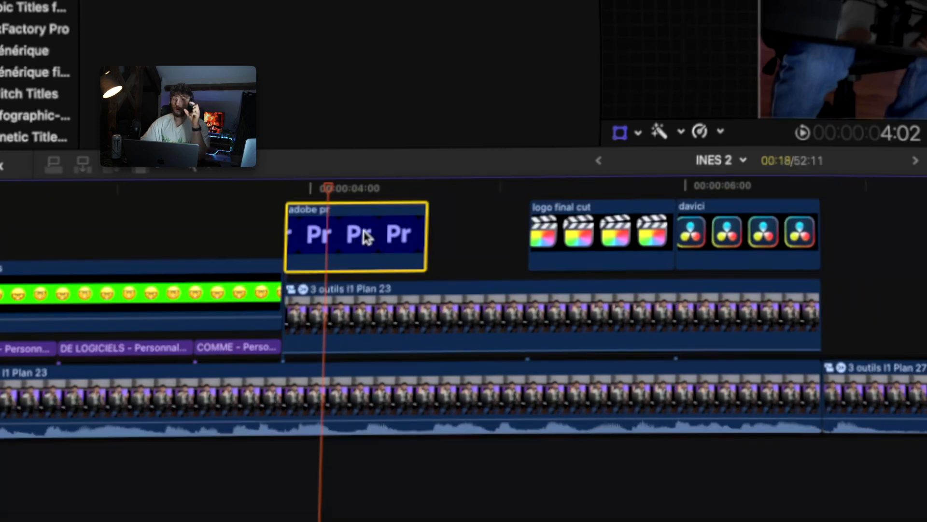
left_click_drag(367, 238, 360, 325)
left_click(462, 307)
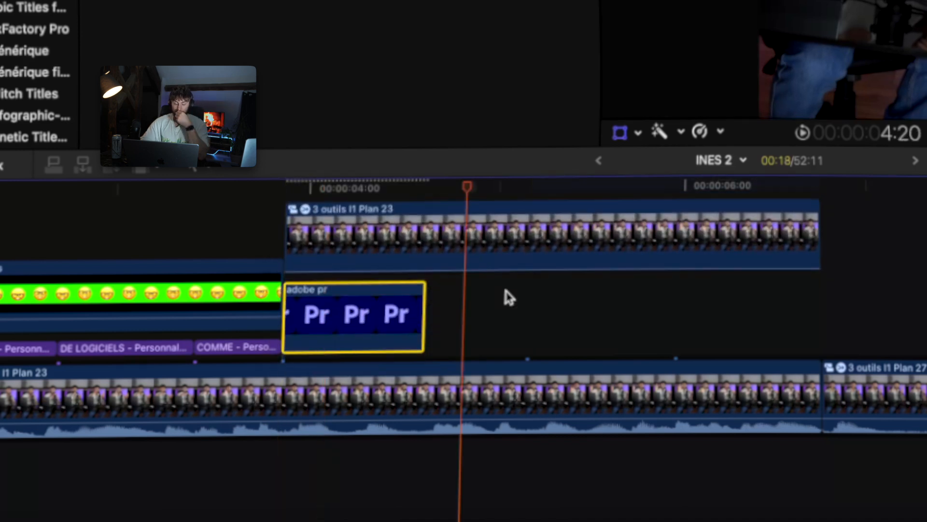
left_click_drag(580, 203, 503, 397)
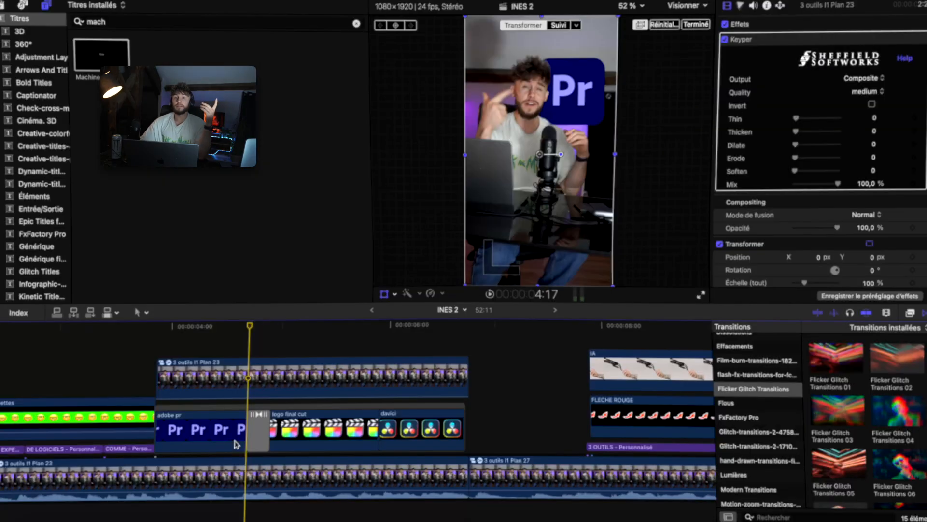
Open the Flicker Glitch transitions and lengthen the transition between the Premiere and Final Cut logos by two frames.
scroll(284, 408, "left", 3)
scroll(284, 407, "up", 2)
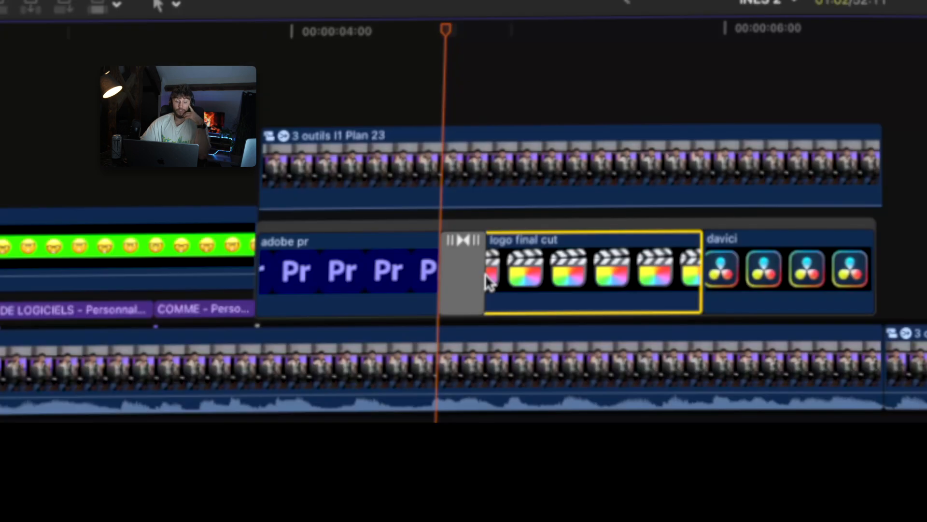
left_click(474, 271)
left_click_drag(478, 273, 489, 275)
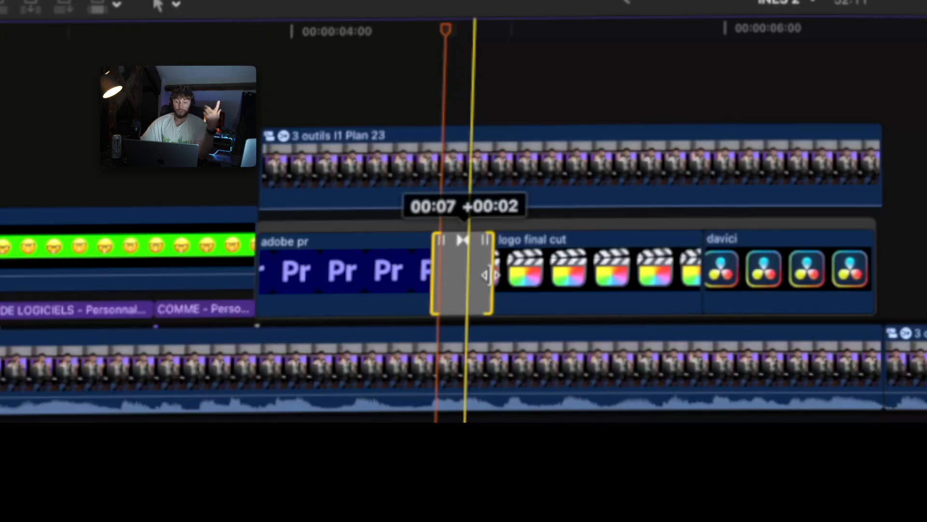
left_click(426, 109)
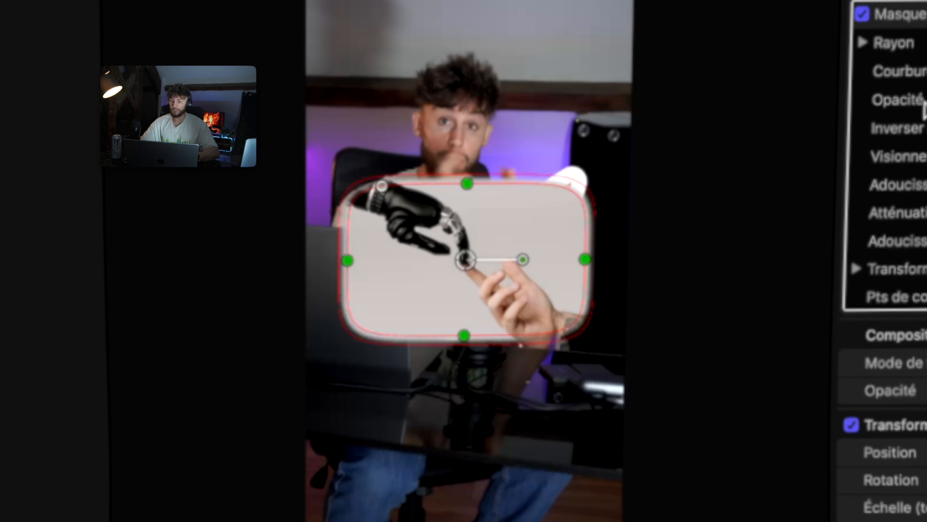
Set the IA image's shape mask feathering to 0 and curvature to 10 %.
scroll(883, 258, "down", 2)
scroll(883, 257, "up", 2)
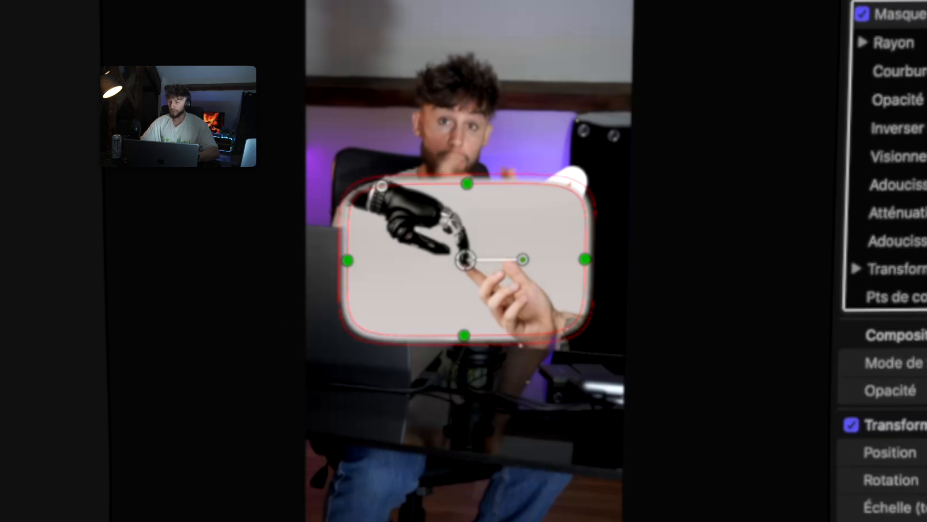
double_click(597, 295)
type("0")
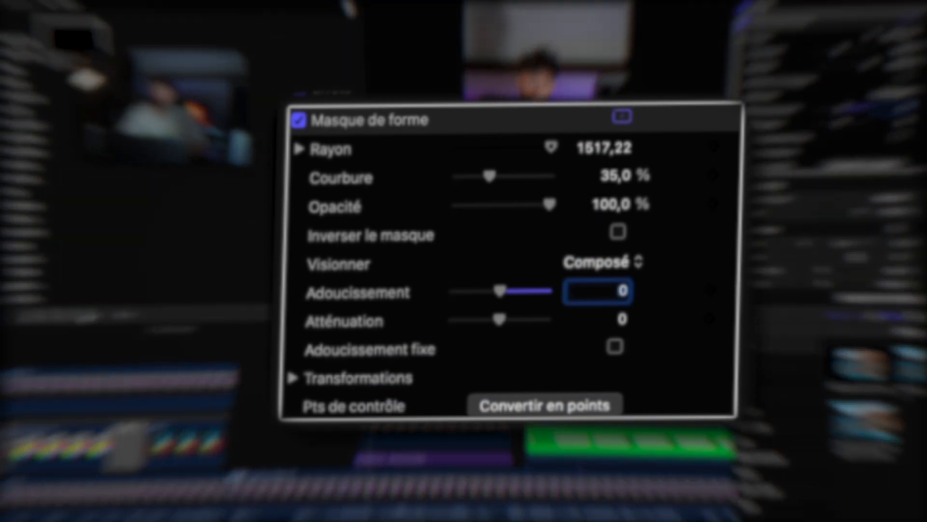
double_click(608, 178)
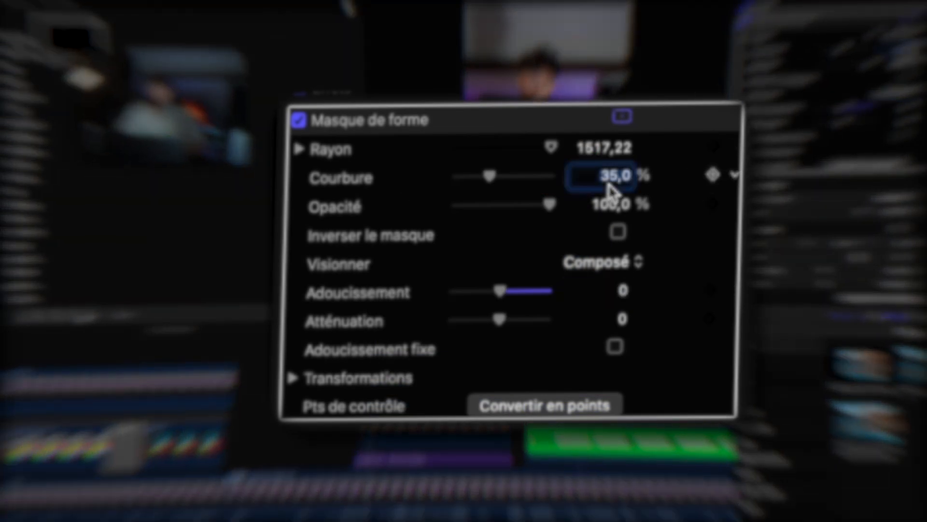
type("10")
key("Return")
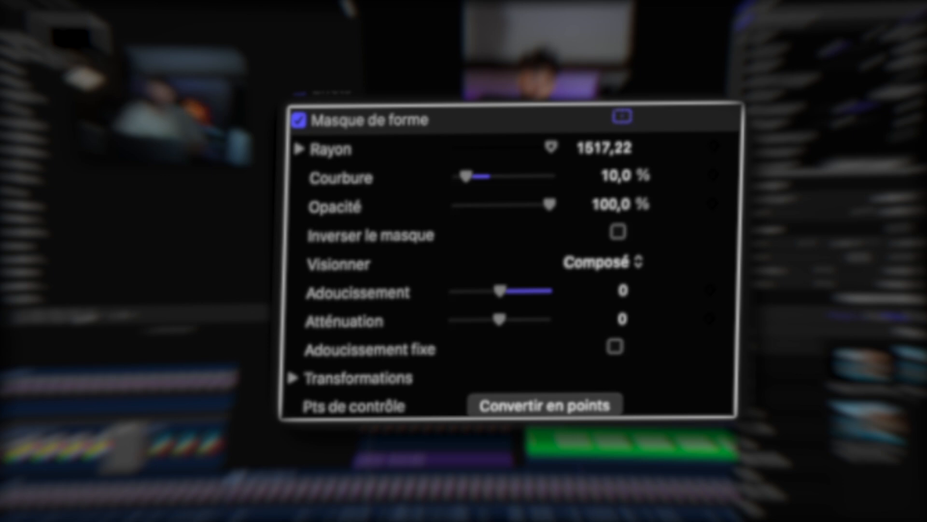
Search the effects browser for "ombre".
scroll(369, 387, "down", 2)
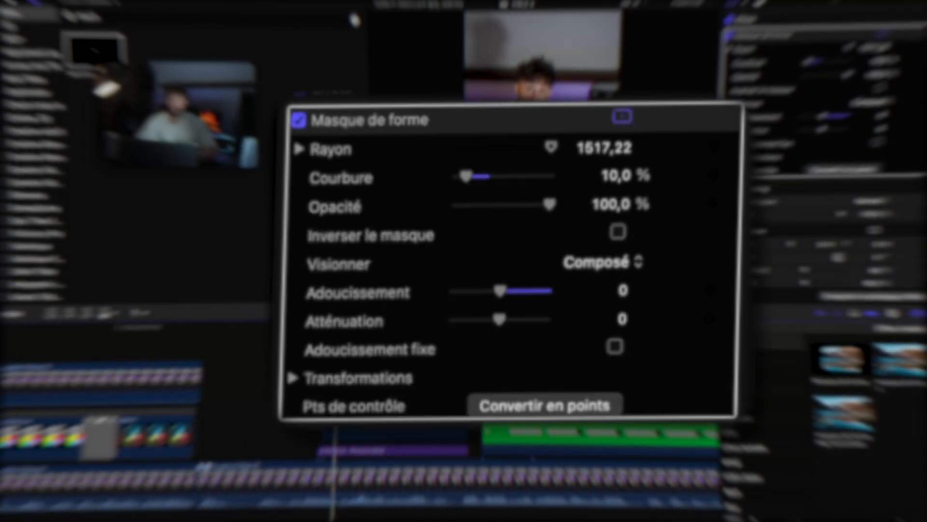
left_click(846, 518)
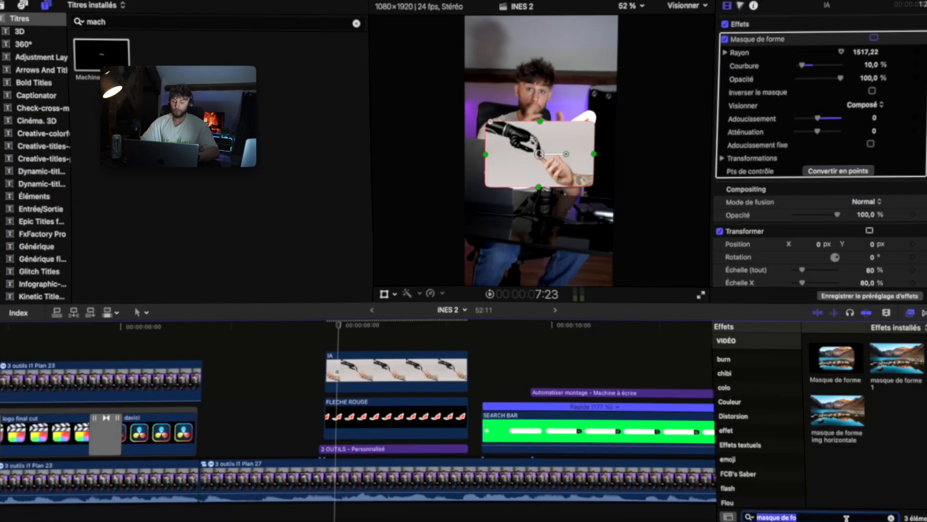
type("ombre")
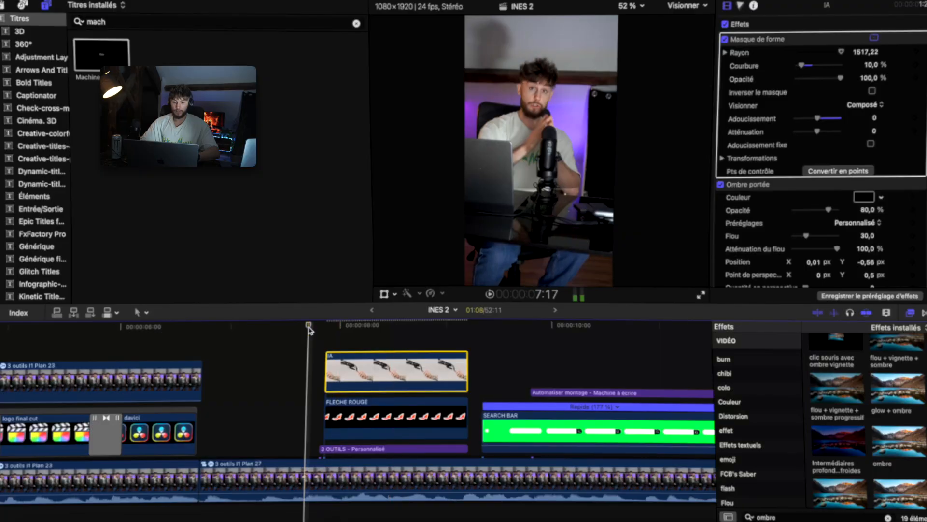
Select the FLECHE ROUGE arrow and move it to the lower left of the IA image.
left_click(363, 351)
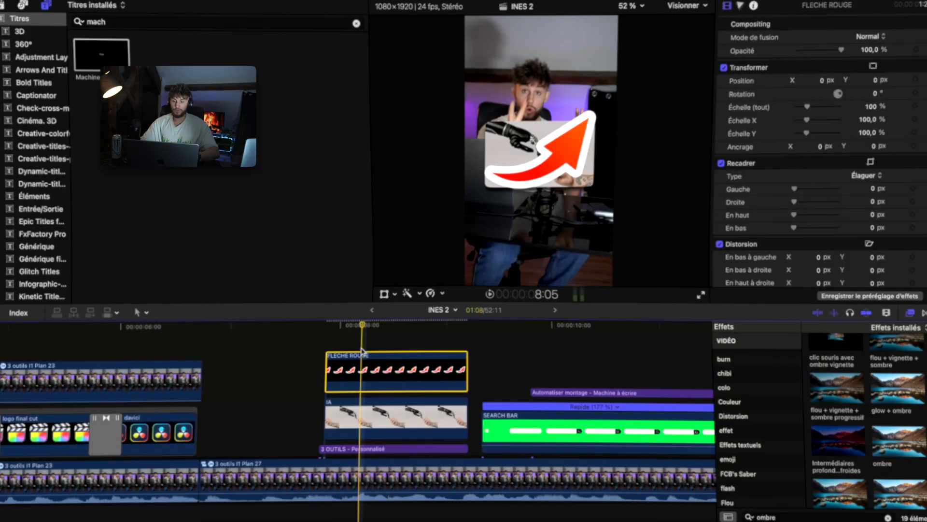
left_click(340, 355)
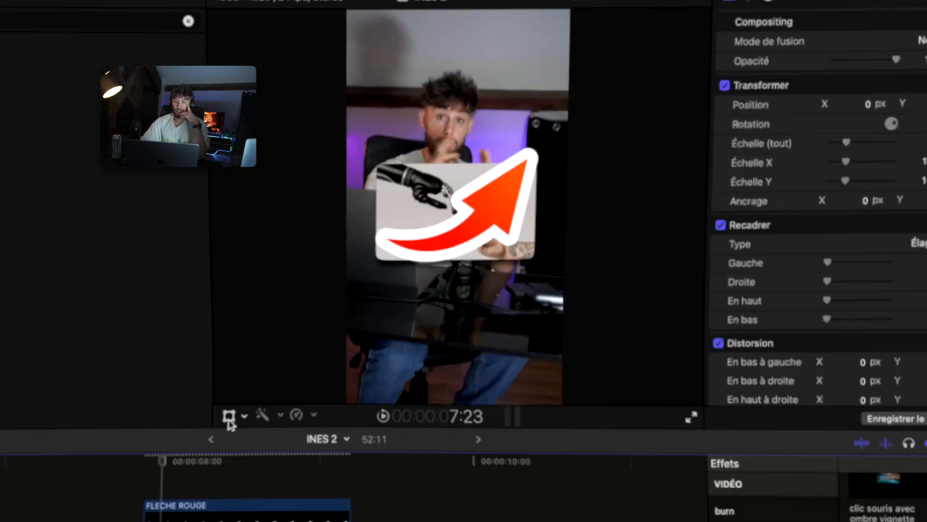
left_click(385, 294)
left_click_drag(455, 211, 389, 279)
left_click(397, 279)
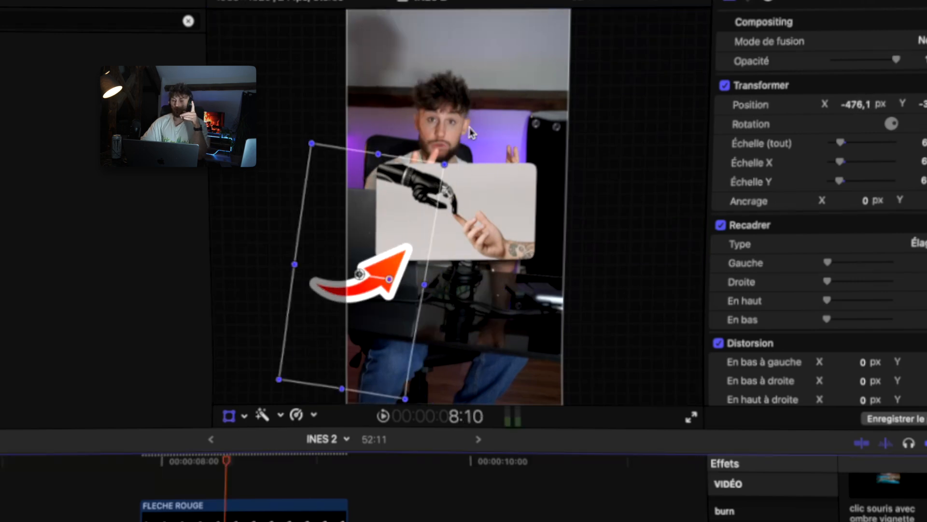
Move the IA image lower in the frame and shift the arrow down to match.
left_click(466, 212)
left_click_drag(466, 212, 466, 237)
left_click(372, 278)
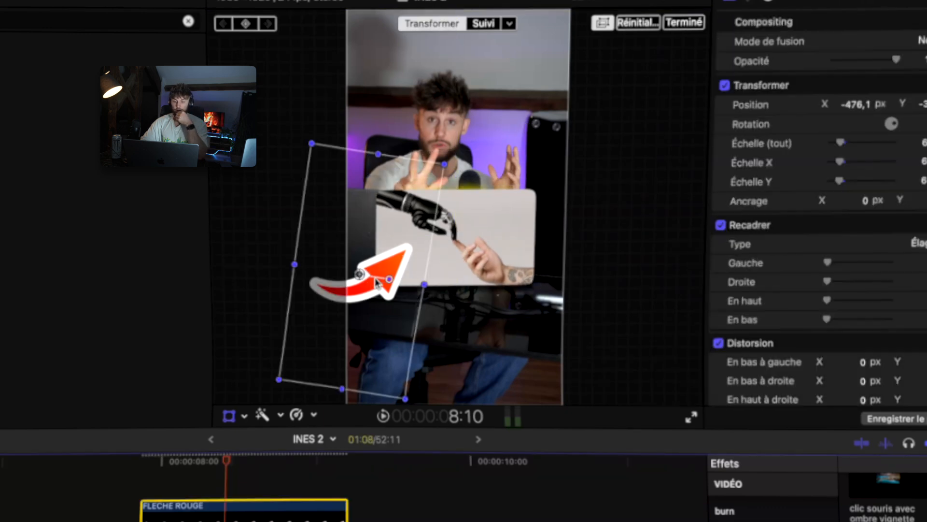
left_click_drag(375, 279, 376, 279)
left_click_drag(375, 280, 375, 309)
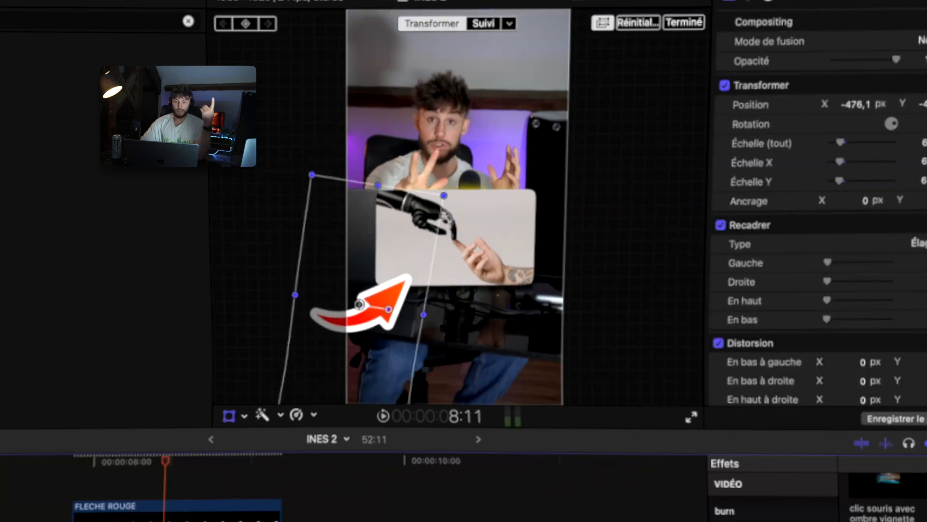
Move the "3 OUTILS" title down to sit just above the IA image.
left_click_drag(168, 520, 177, 477)
left_click_drag(455, 212, 454, 310)
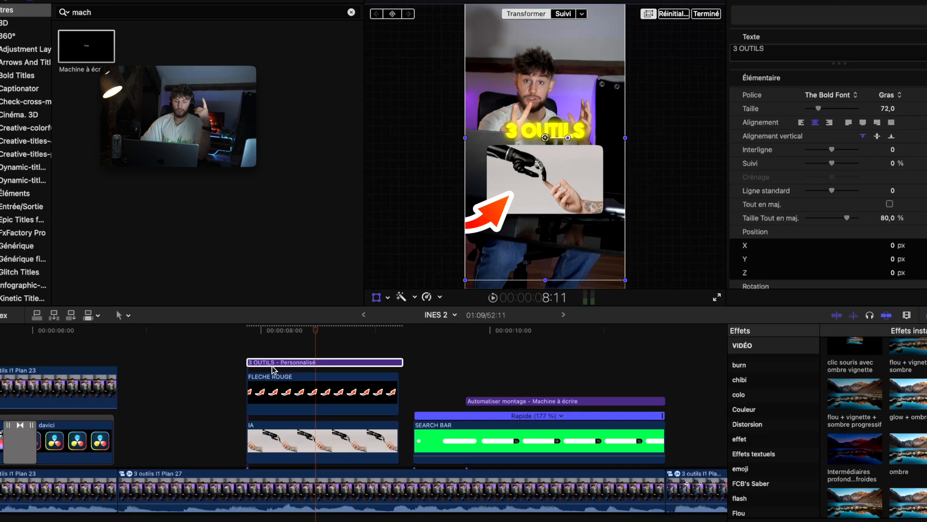
Combine the FLECHE ROUGE arrow and the IA image clips into a single compound clip.
left_click(241, 361)
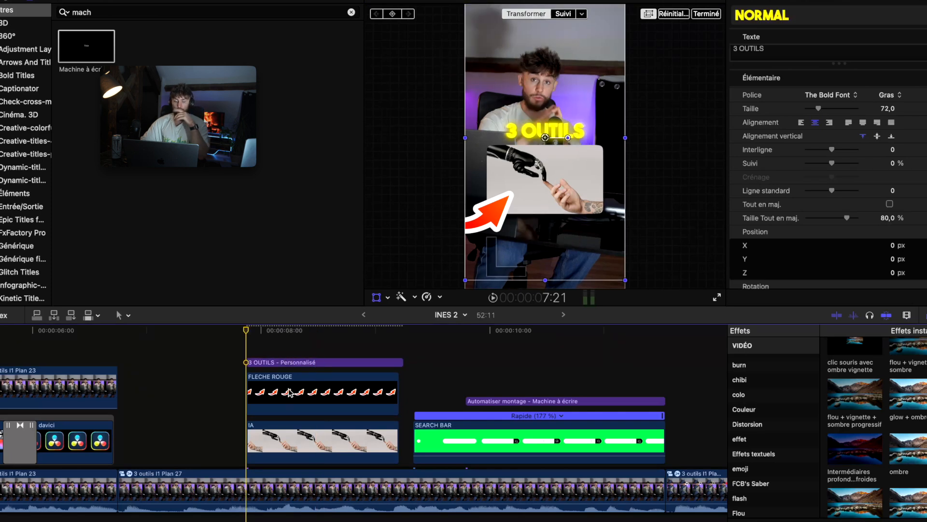
left_click(377, 297)
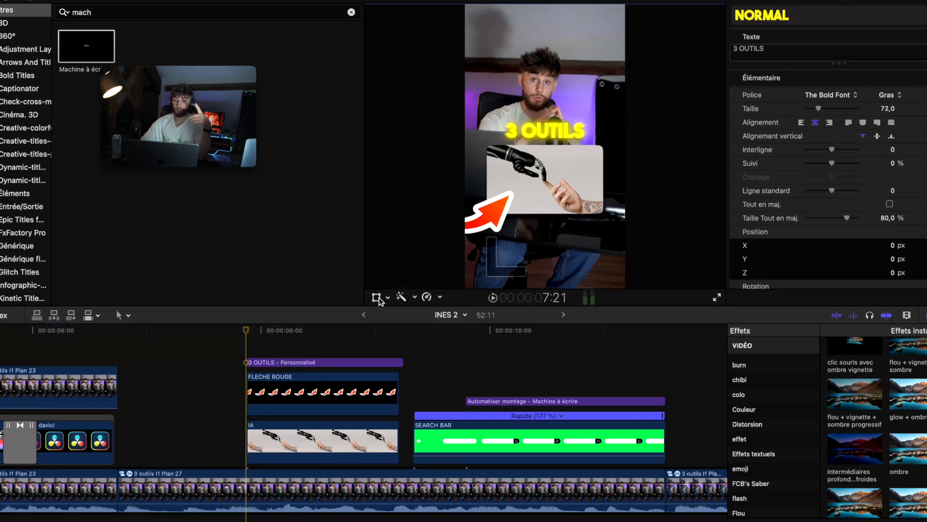
left_click(267, 396)
left_click(269, 443)
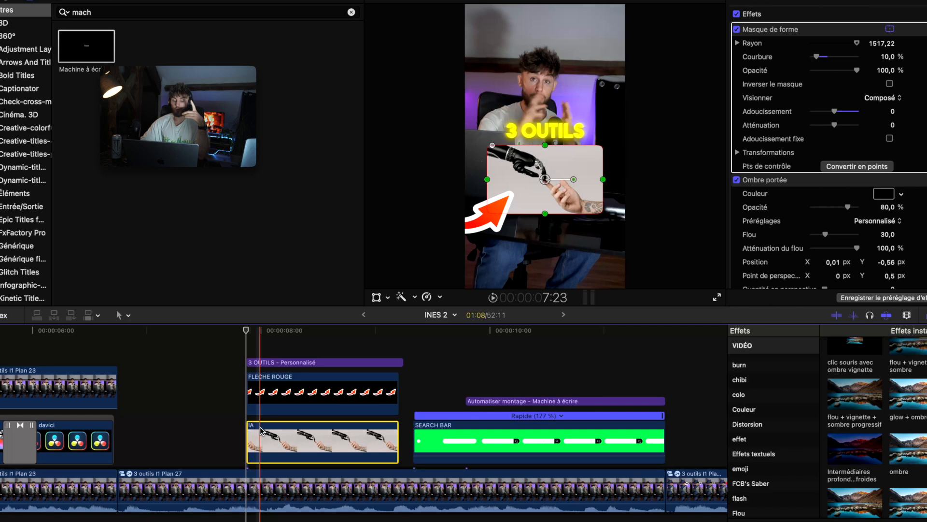
left_click_drag(223, 392, 270, 438)
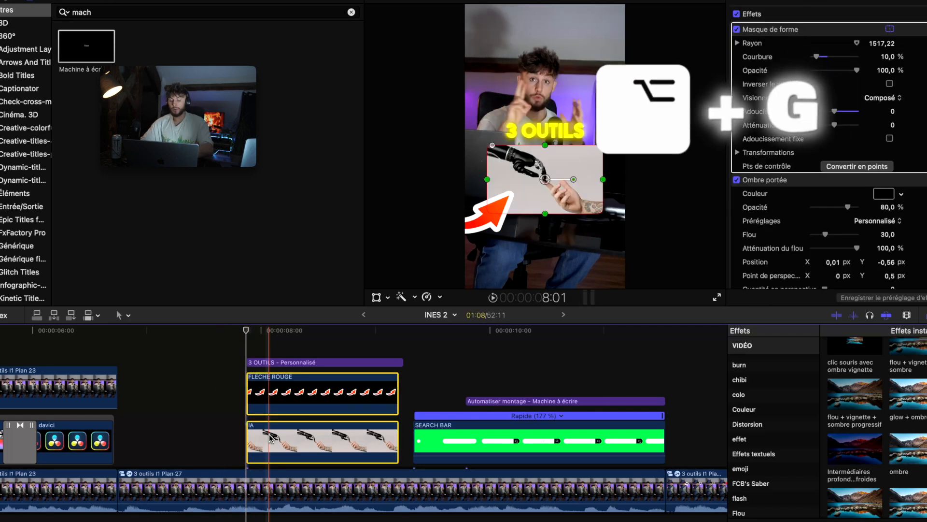
key("alt+g")
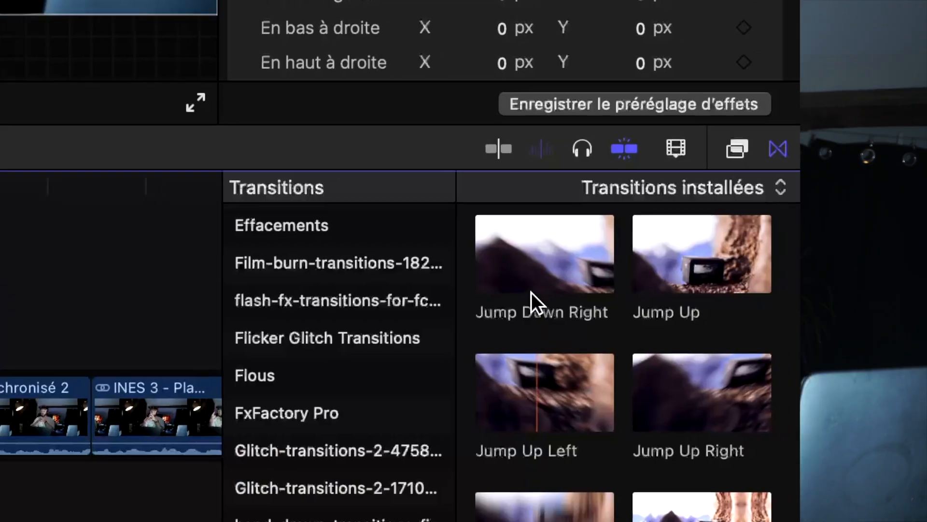
left_click_drag(530, 297, 408, 351)
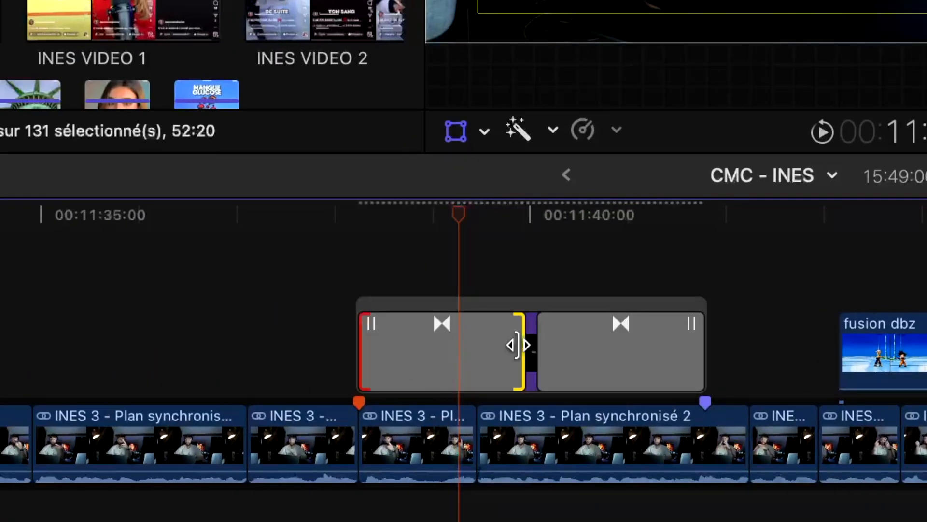
left_click_drag(518, 343, 439, 353)
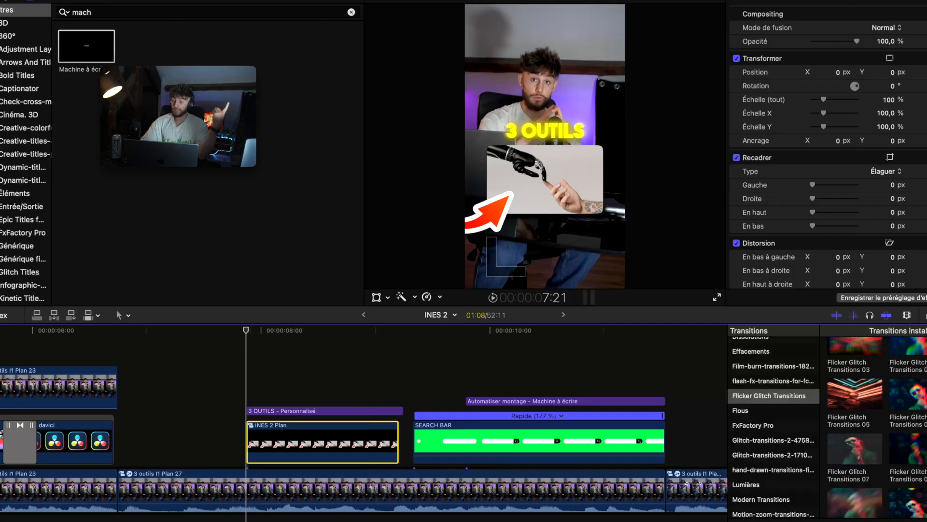
Keyframe the compound clip's scale from 70% at its start to 100% a few frames later.
left_click(445, 397)
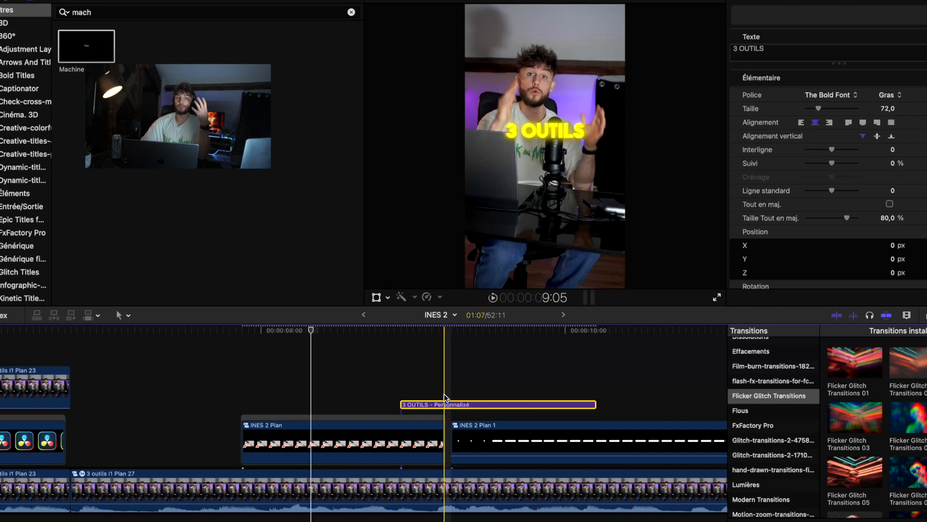
left_click(240, 397)
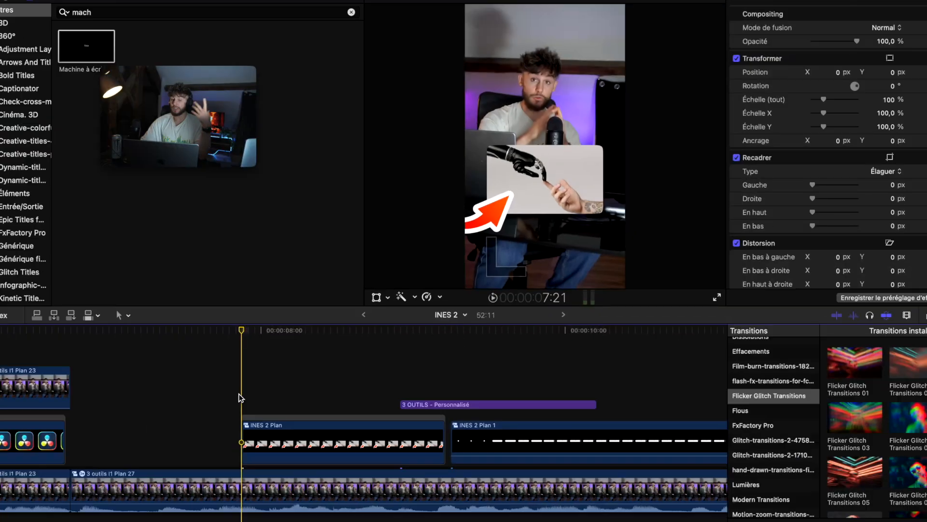
left_click(377, 296)
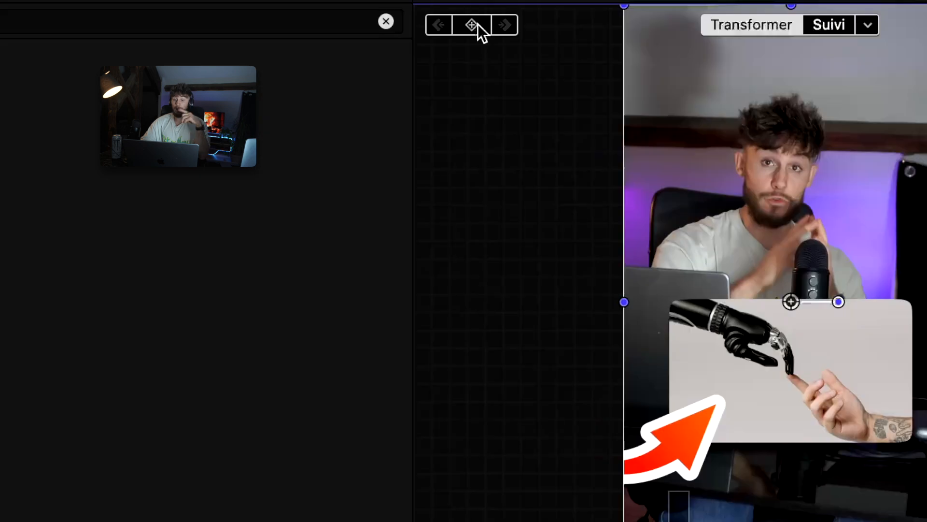
left_click(477, 24)
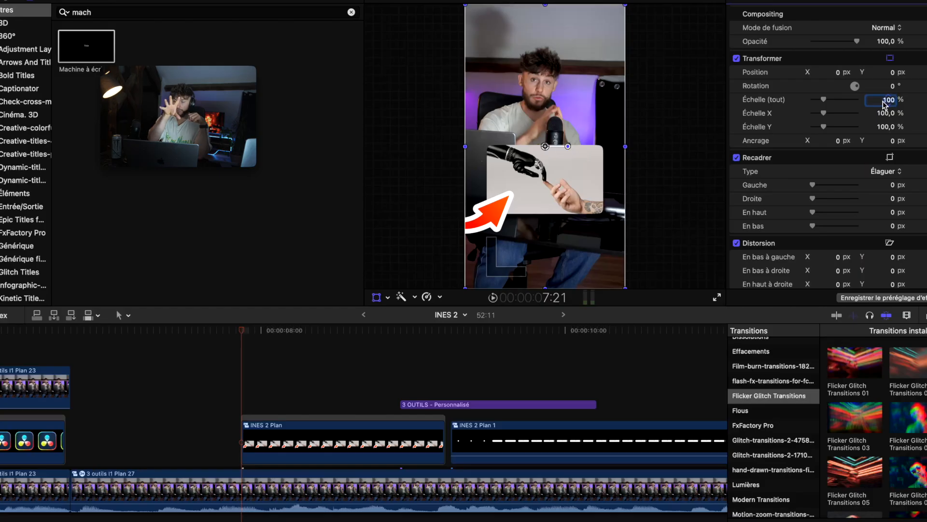
type("70")
key("Return")
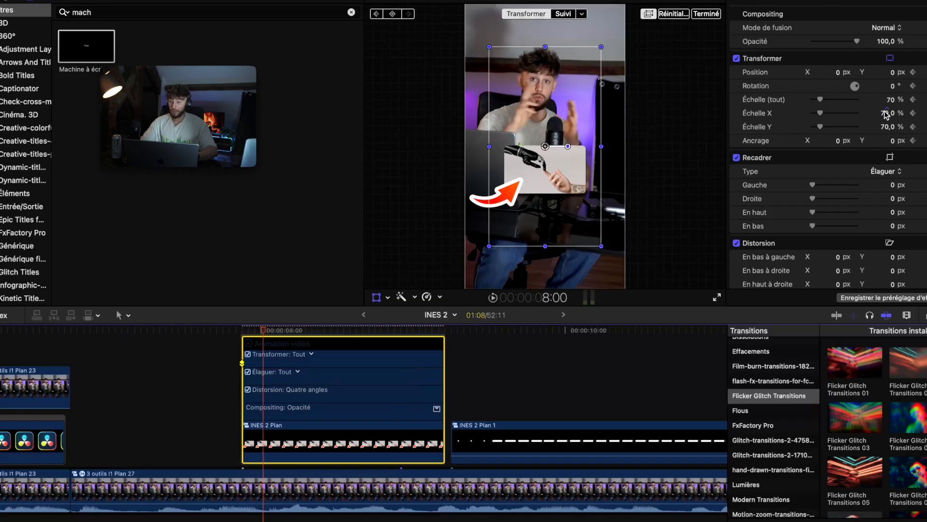
left_click(884, 87)
key("Return")
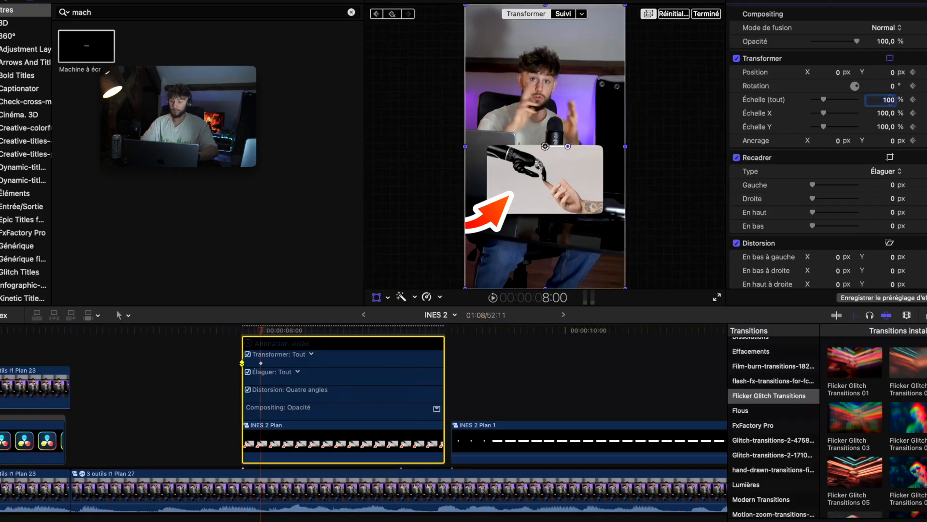
Play back the compound clip's scale pop-in animation in the viewer.
left_click(243, 331)
key("space")
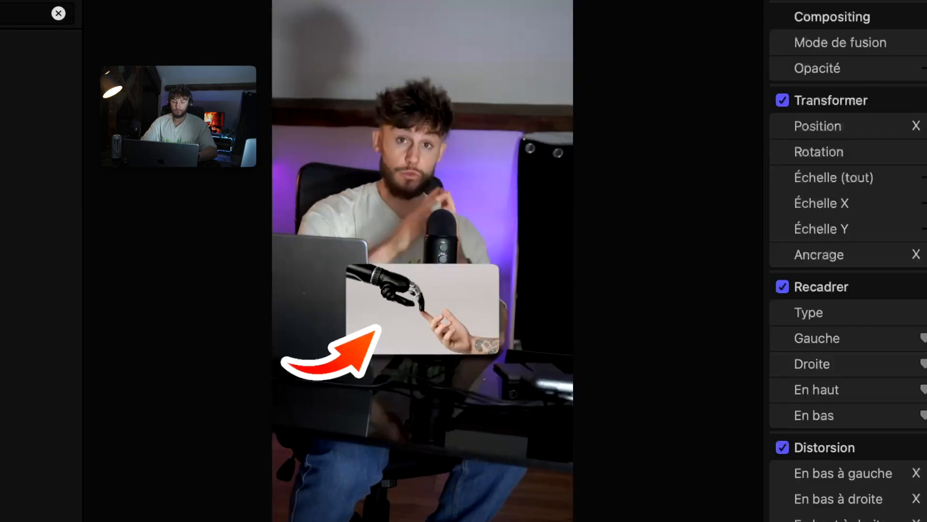
key("space")
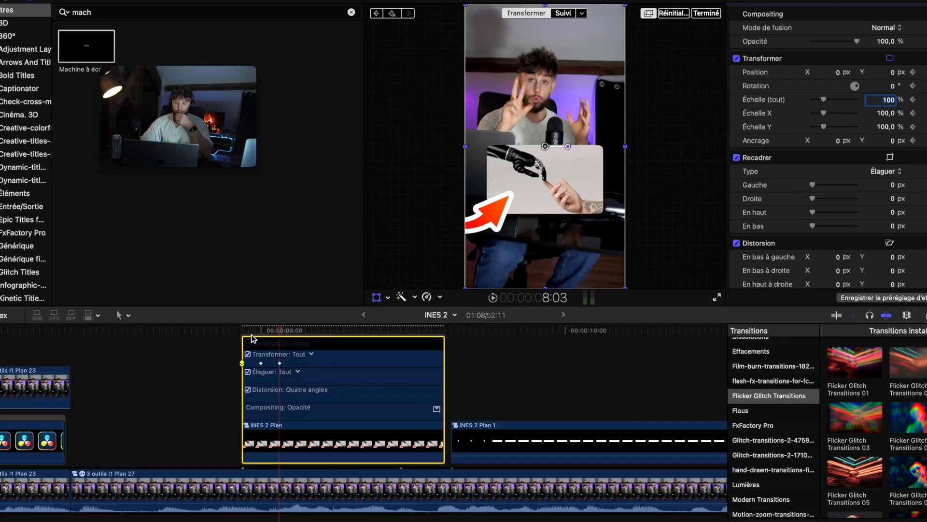
left_click(339, 200)
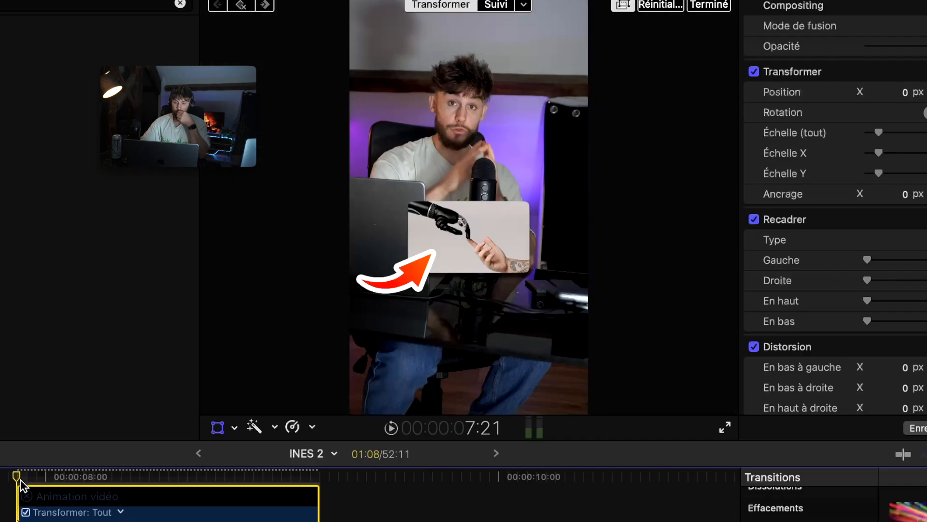
key("space")
left_click(340, 200)
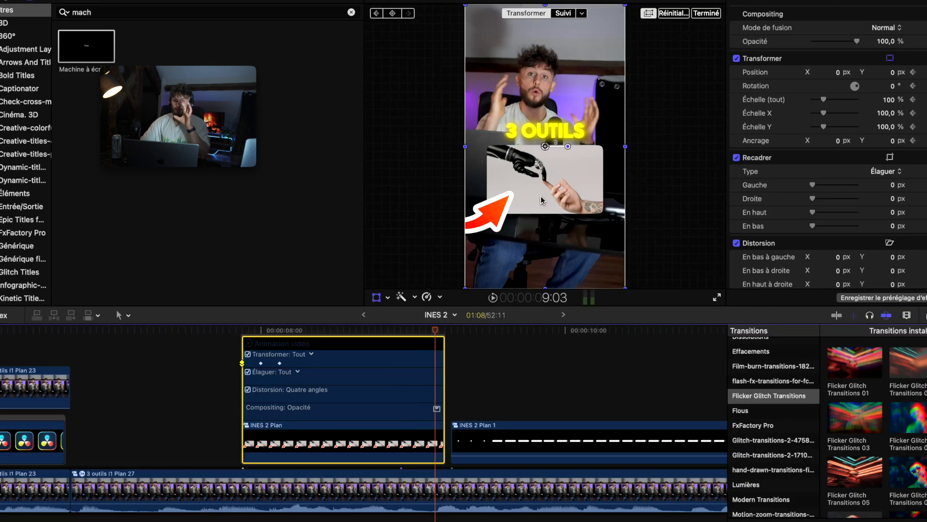
left_click(541, 199)
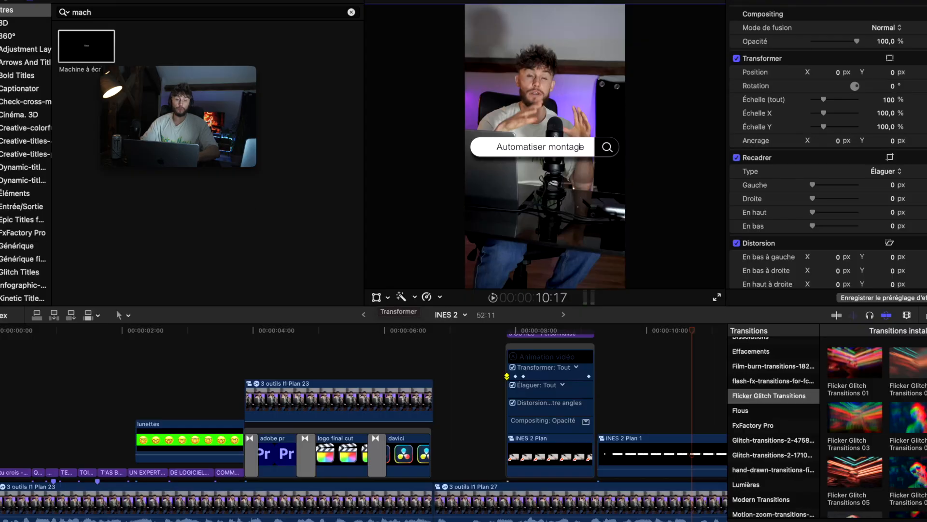
Add the Short adjustment layer to the timeline, starting at the cut around the 6-second mark.
left_click(40, 41)
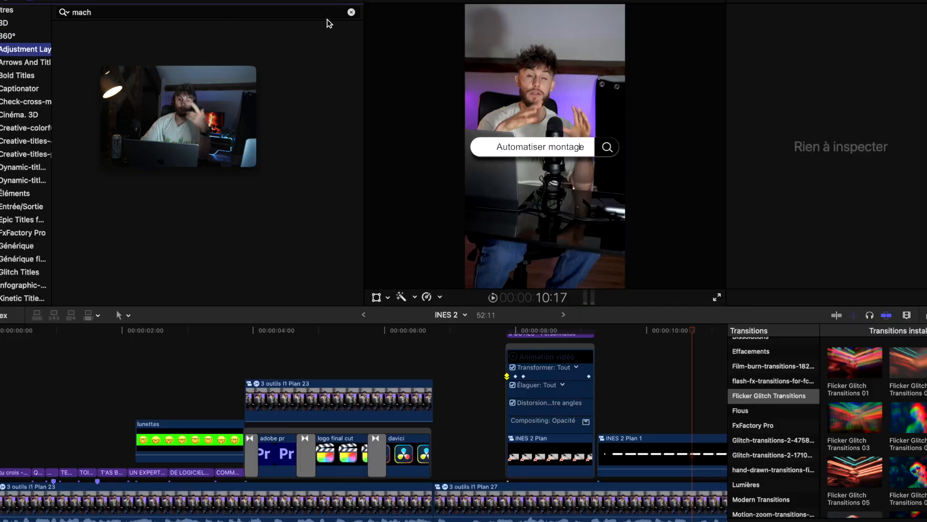
left_click(351, 12)
left_click_drag(233, 64, 341, 357)
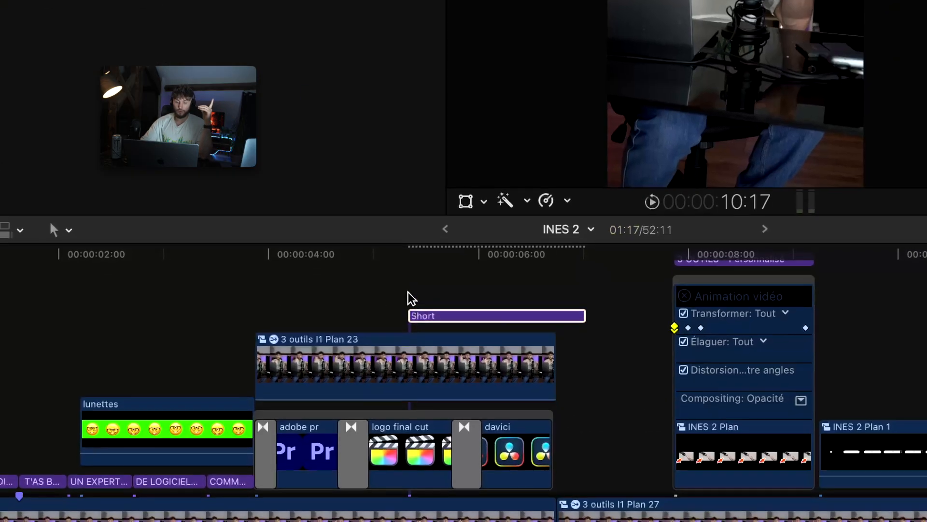
left_click_drag(411, 298, 320, 321)
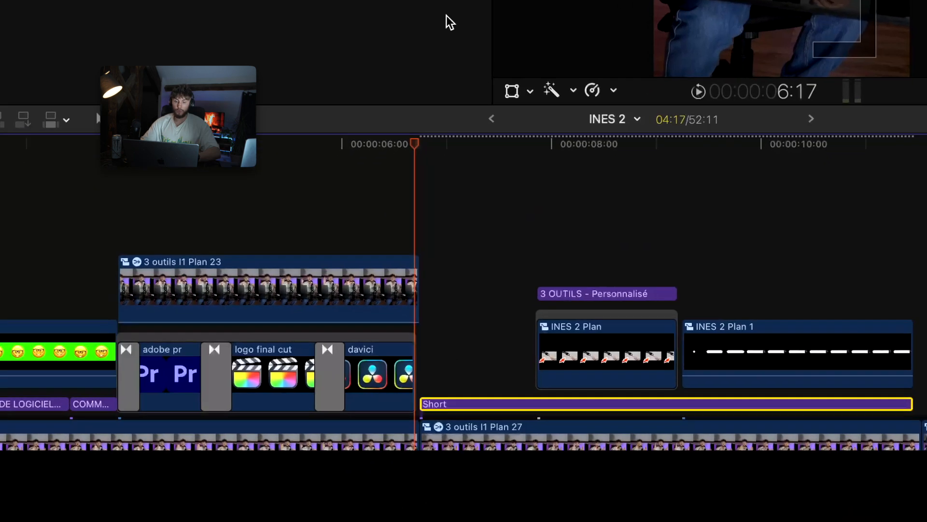
Extend the Short adjustment layer's end to the next cut, about 11:12.
left_click(514, 90)
left_click(407, 156)
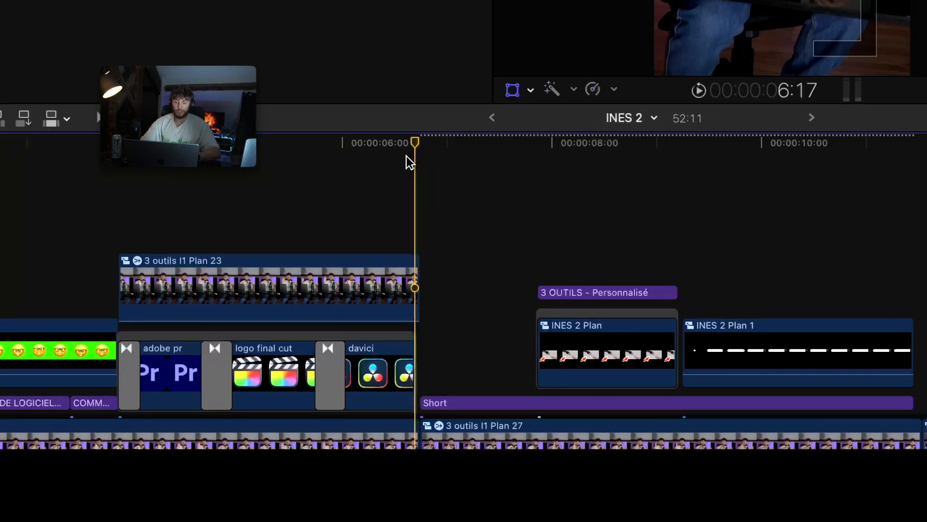
key("Right")
scroll(445, 256, "up", 5)
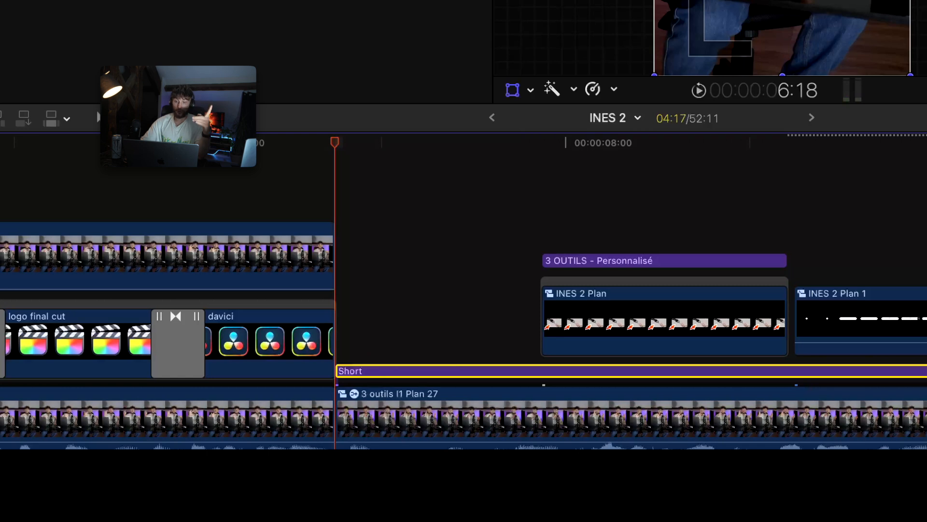
scroll(558, 299, "down", 3)
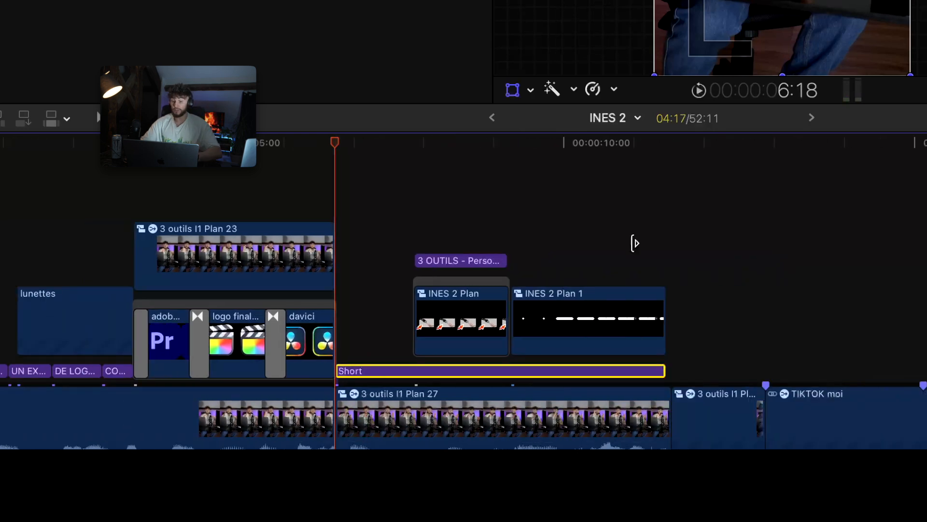
key("Down")
key("Down")
key("Down")
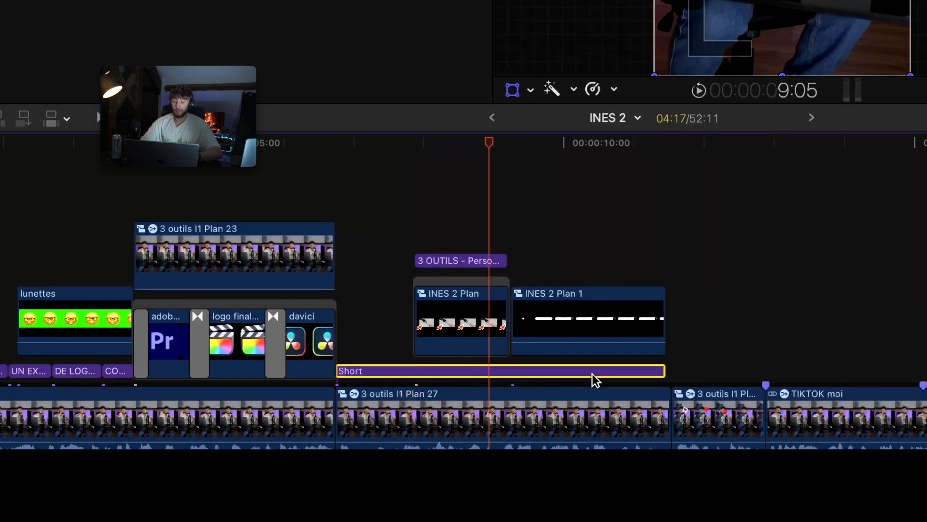
key("Right")
scroll(700, 348, "up", 5)
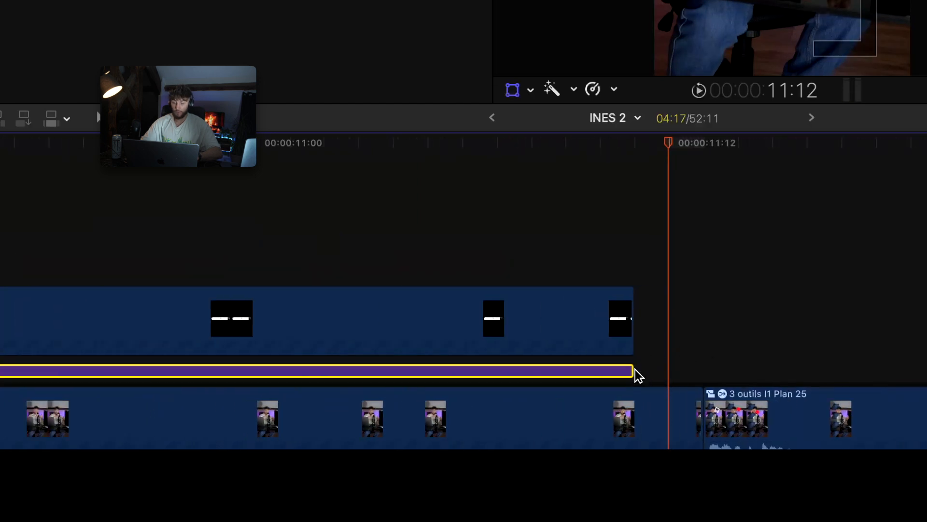
left_click_drag(630, 373, 689, 377)
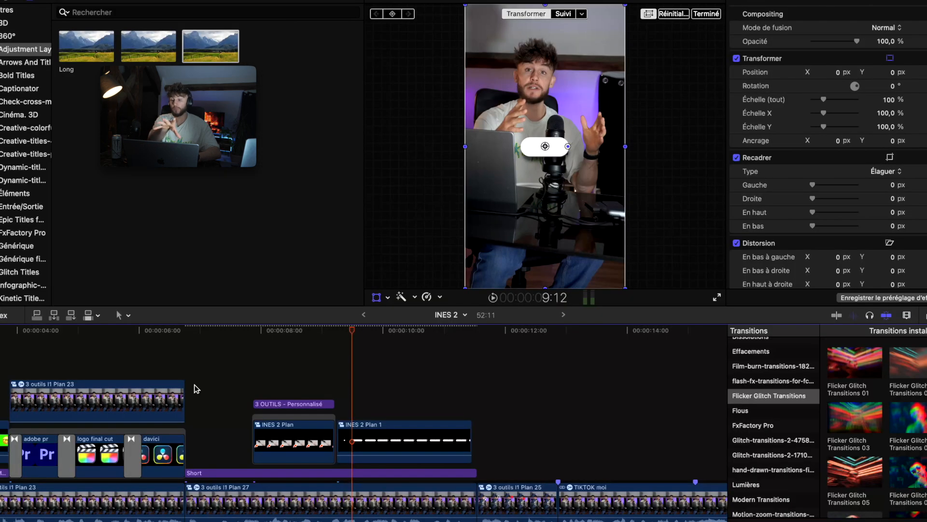
Place a second Short adjustment layer below the compound clip, trimmed to the compound clip's length.
key("super+minus")
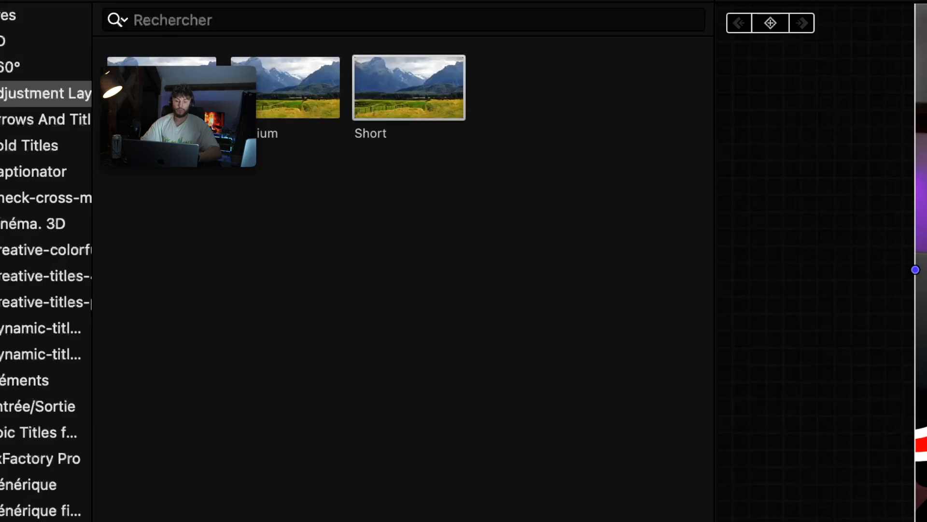
left_click_drag(414, 90, 373, 251)
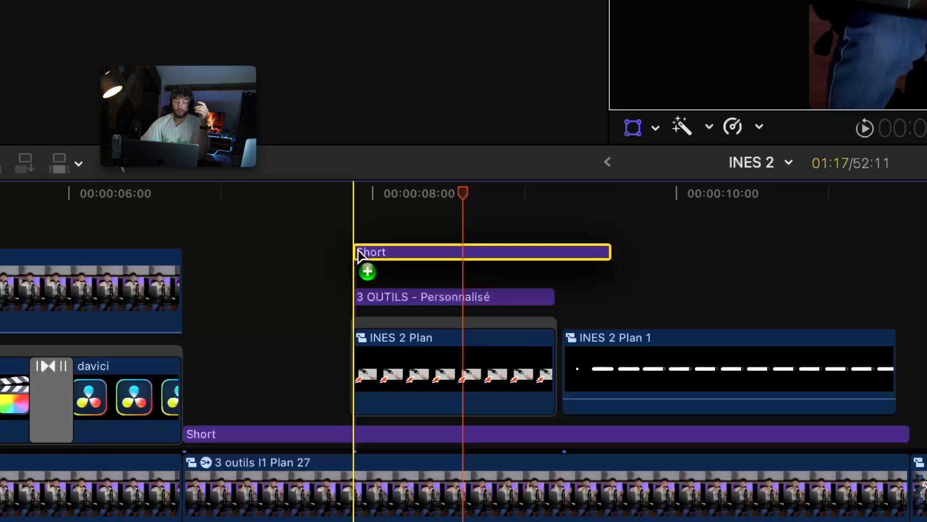
left_click_drag(373, 211, 377, 348)
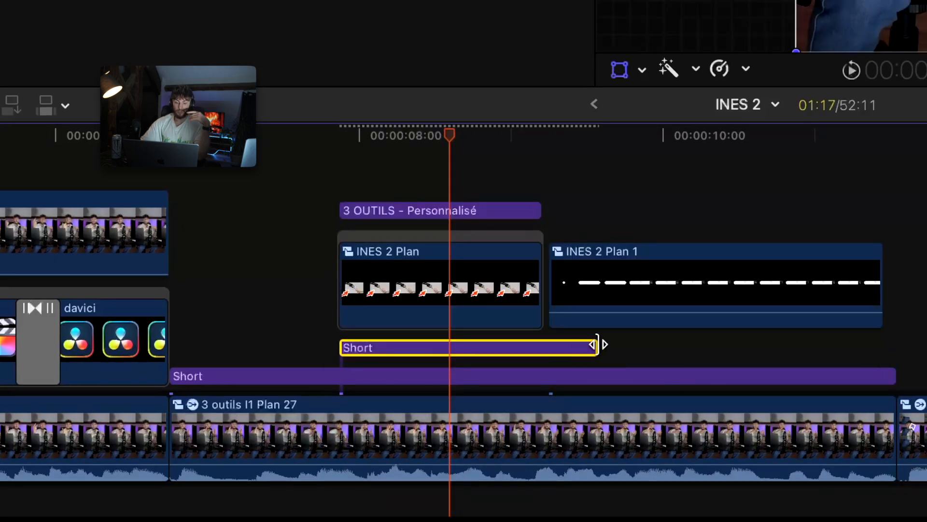
left_click_drag(599, 345, 535, 348)
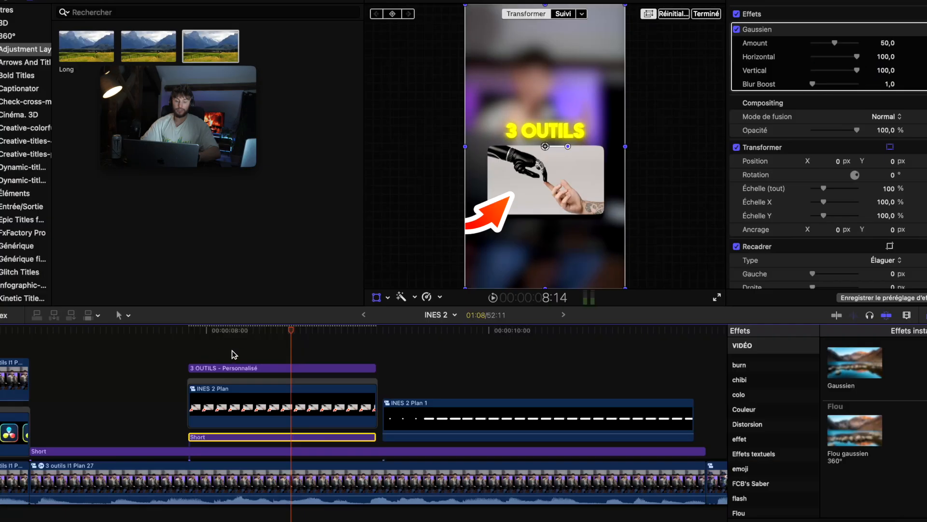
Apply the Gaussien blur to the Short adjustment layer and set its Amount to 20.
left_click(219, 349)
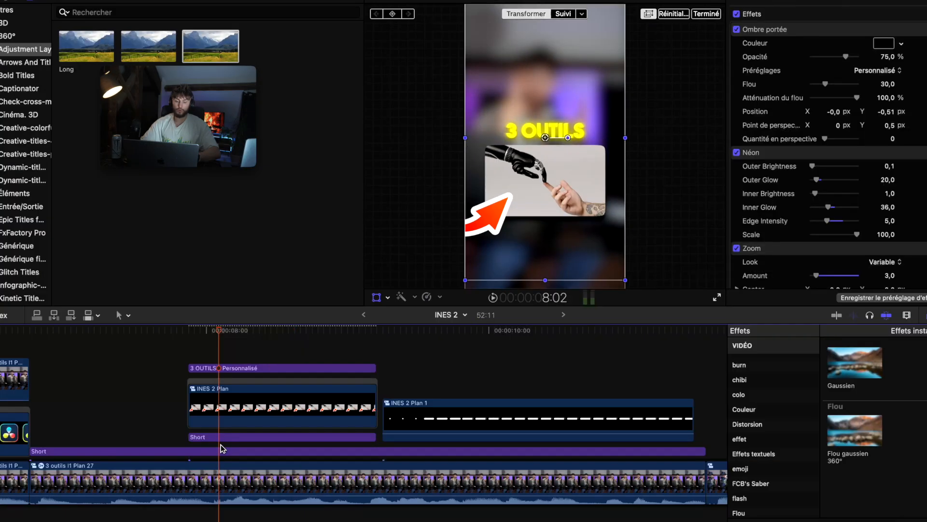
left_click(221, 437)
left_click(629, 213)
type("20")
key("Return")
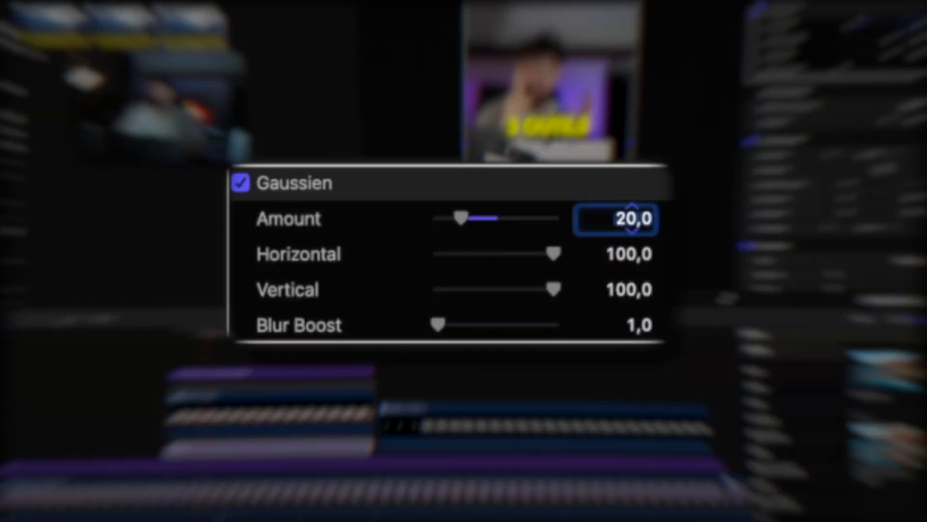
key("Return")
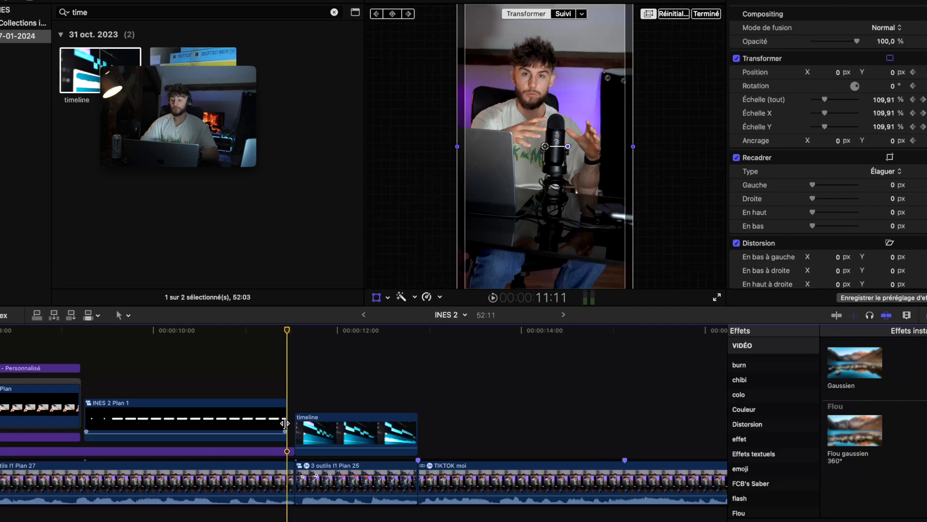
key("ctrl+super+5")
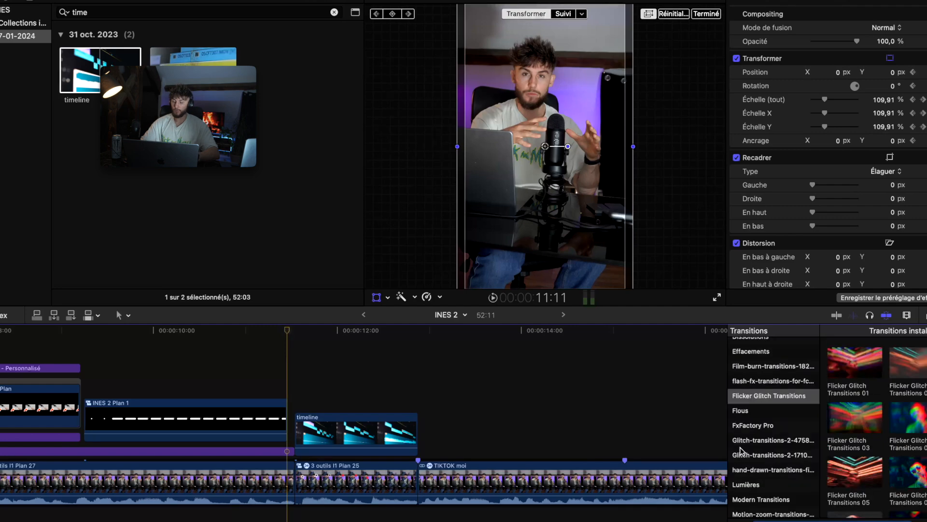
Add a Modern Transitions transition at the start of the timeline compound clip, shorten it, and delete the extra transition.
scroll(772, 437, "down", 3)
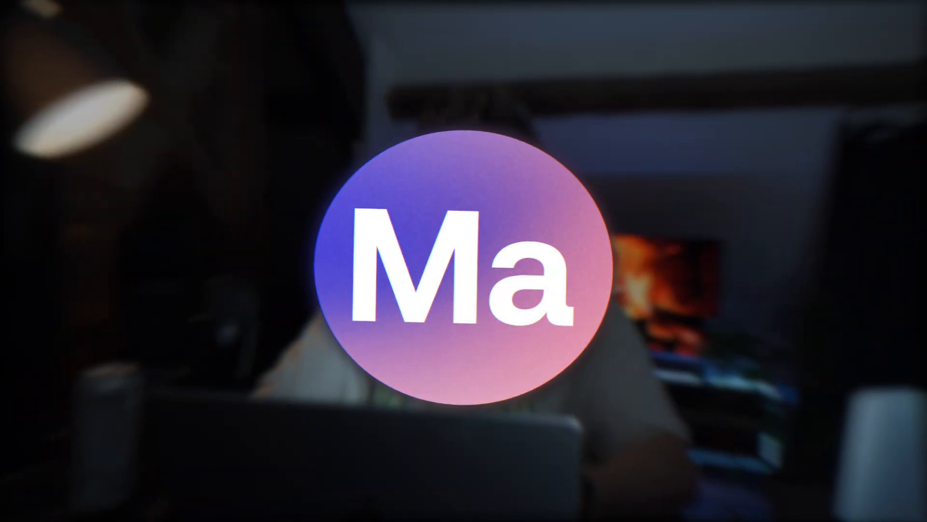
left_click(761, 375)
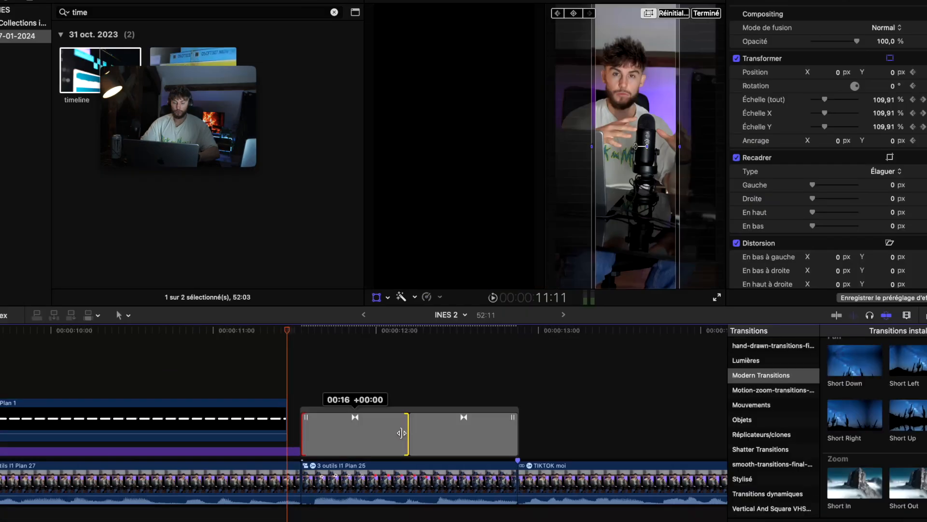
left_click_drag(403, 431, 329, 443)
left_click(317, 436)
left_click(431, 433)
key("Delete")
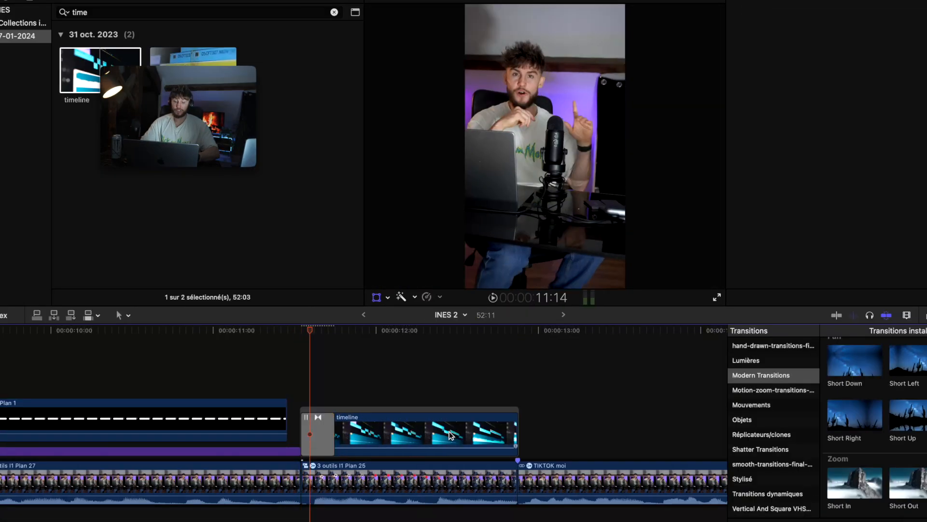
Adjust the new transition's settings in the inspector and preview it in playback.
left_click(316, 435)
left_click(606, 195)
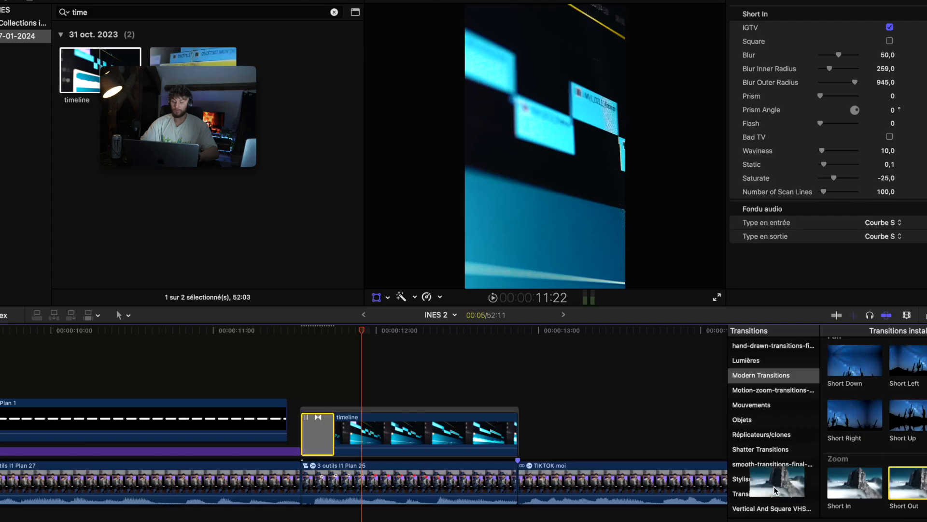
left_click_drag(775, 491, 503, 442)
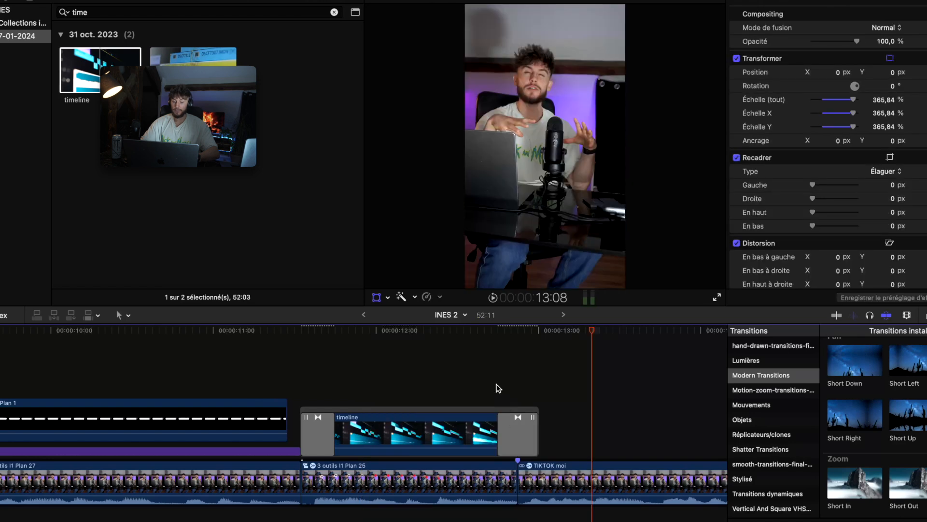
left_click(497, 387)
key("space")
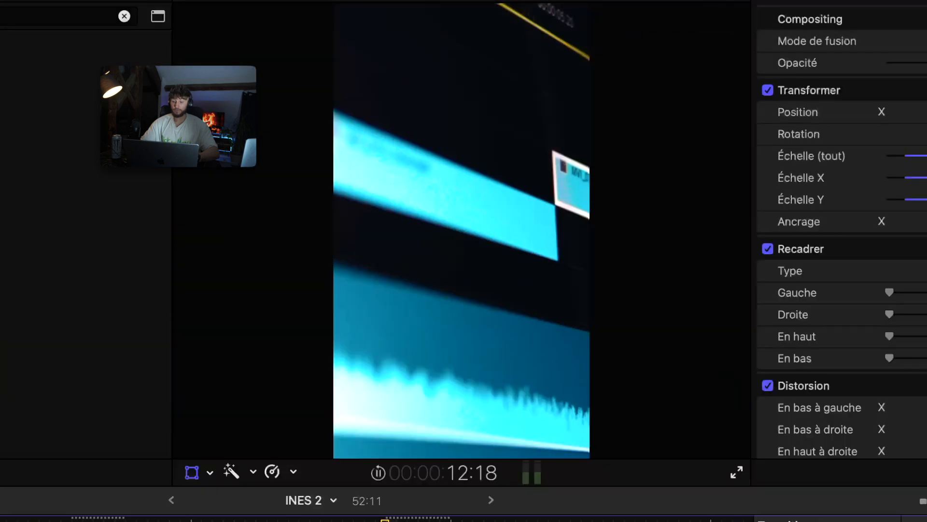
key("space")
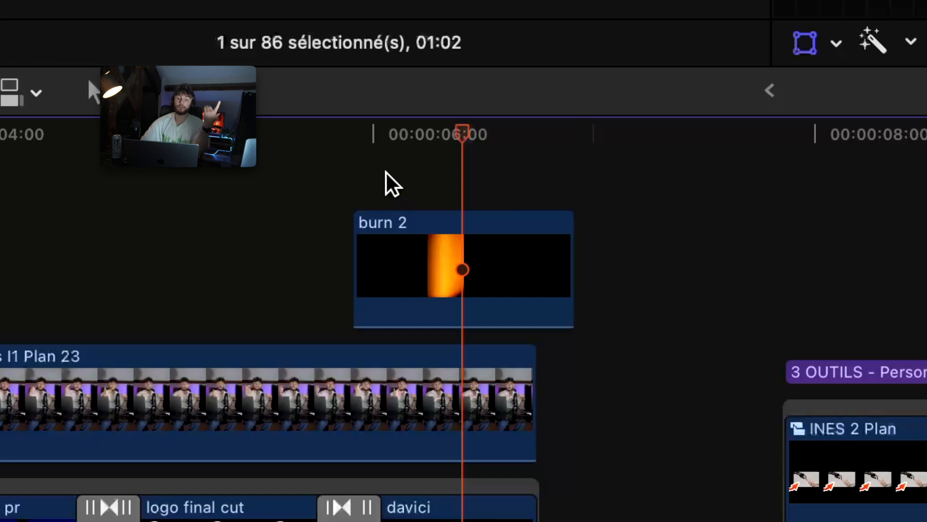
Add a marker to the burn 2 overlay clip and set its blend mode to Ajouter.
left_click(362, 156)
key("space")
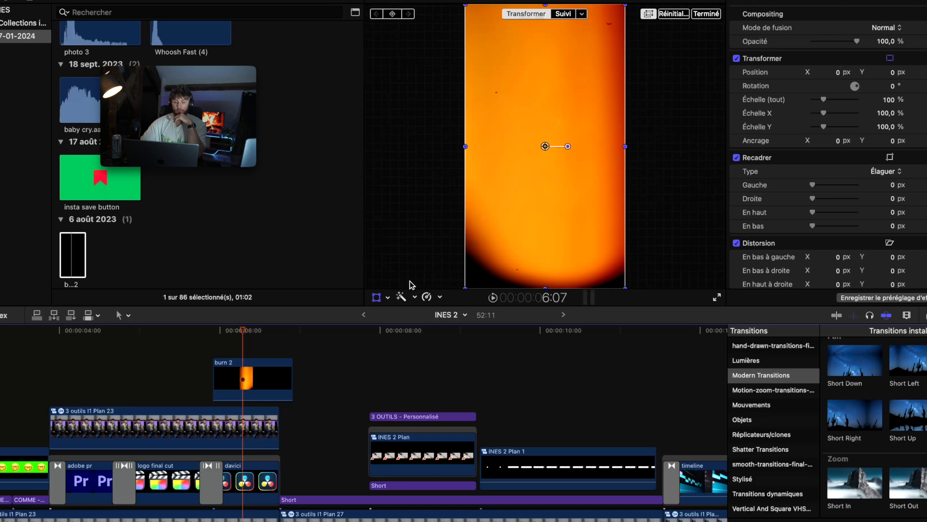
left_click(235, 389)
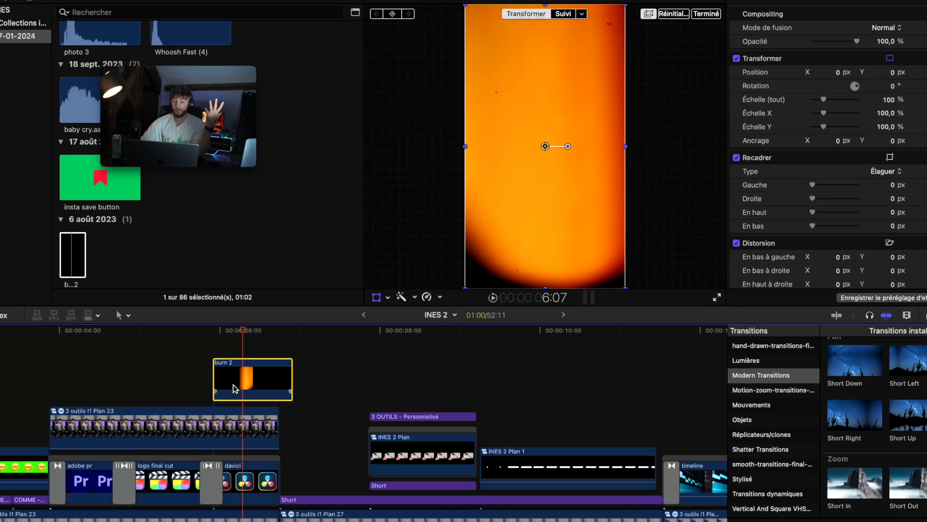
key("m")
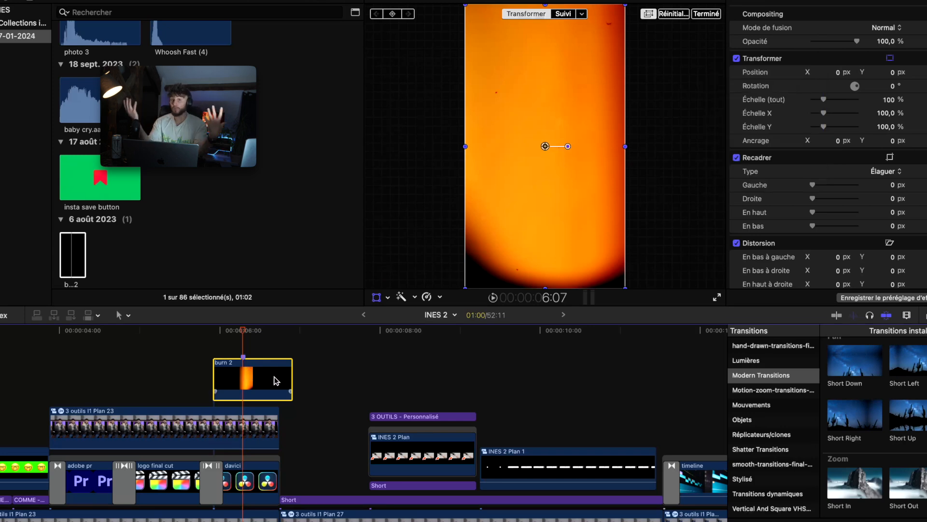
left_click_drag(276, 380, 305, 381)
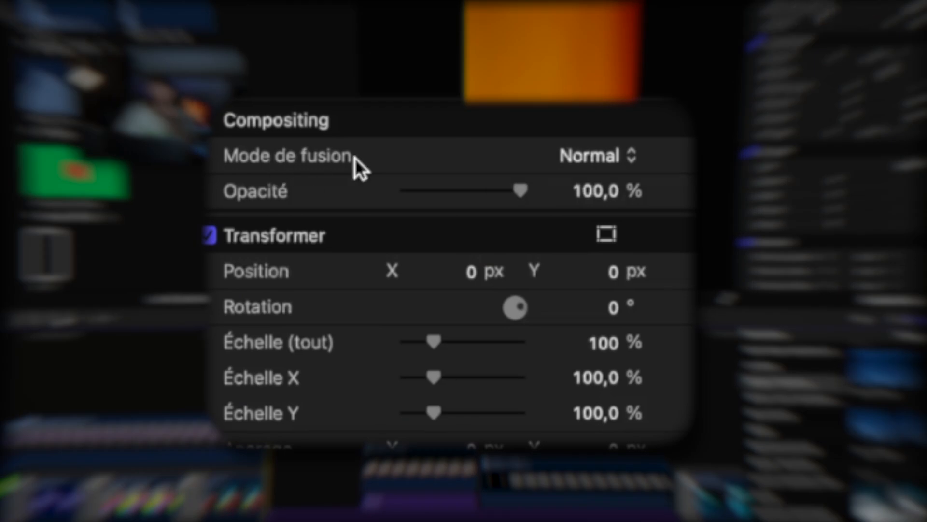
left_click(562, 161)
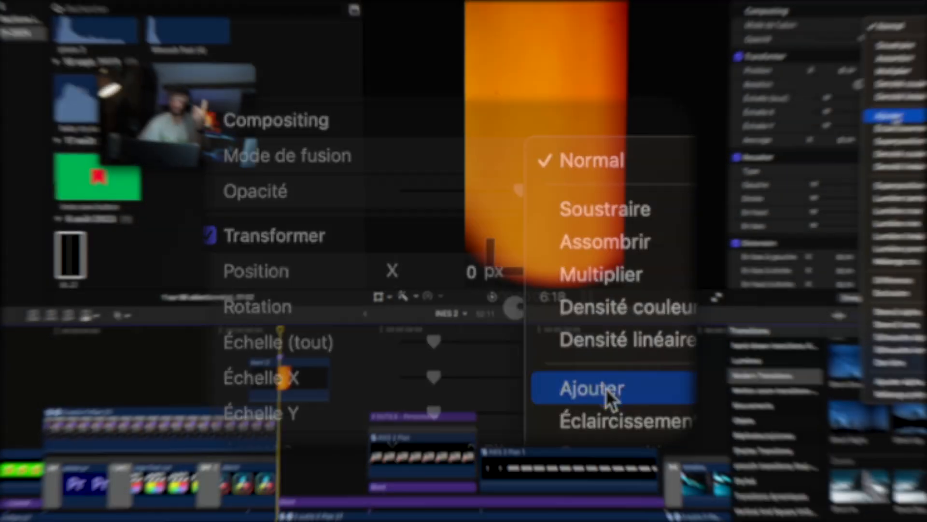
left_click(606, 388)
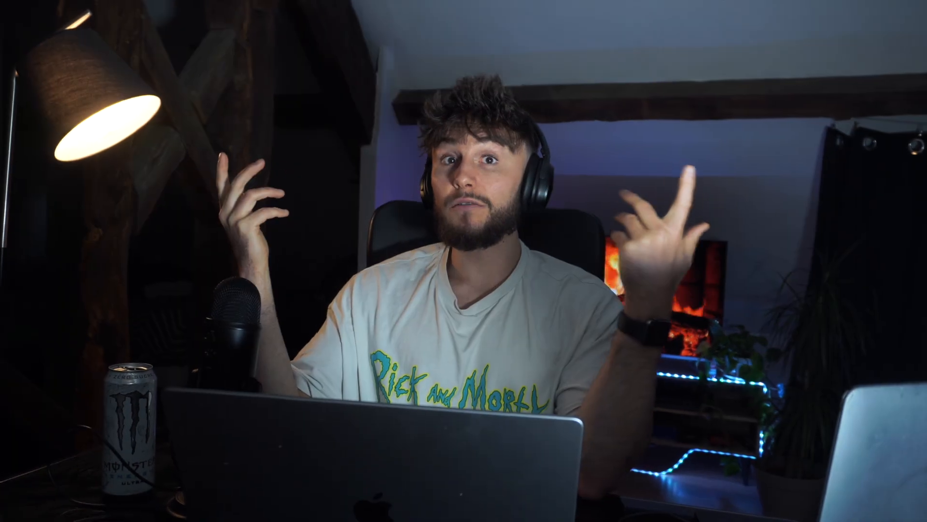